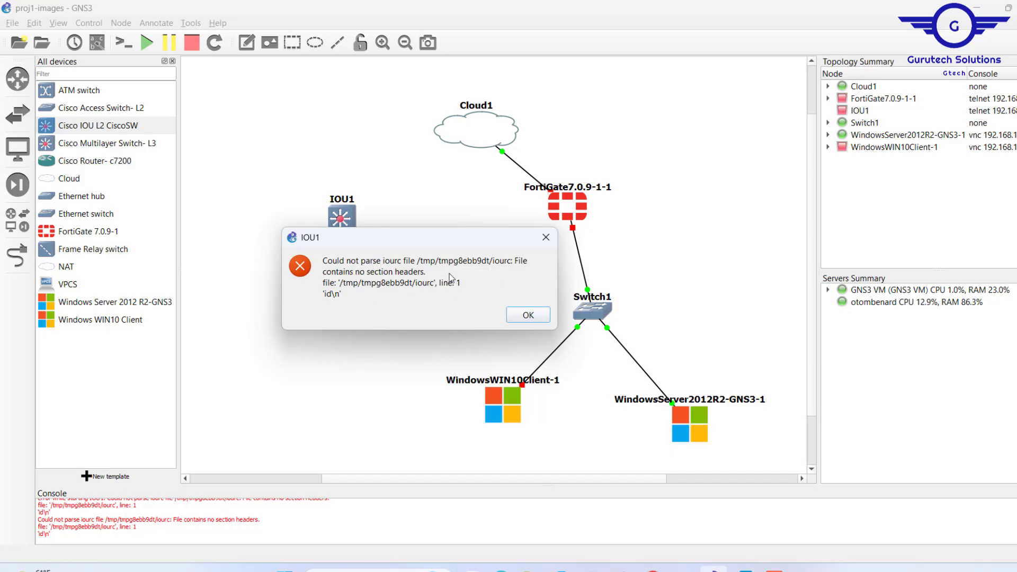
Dismiss the iourc parse error and move the IOU1 node slightly up and to the left in the topology.
left_click_drag(420, 249, 411, 283)
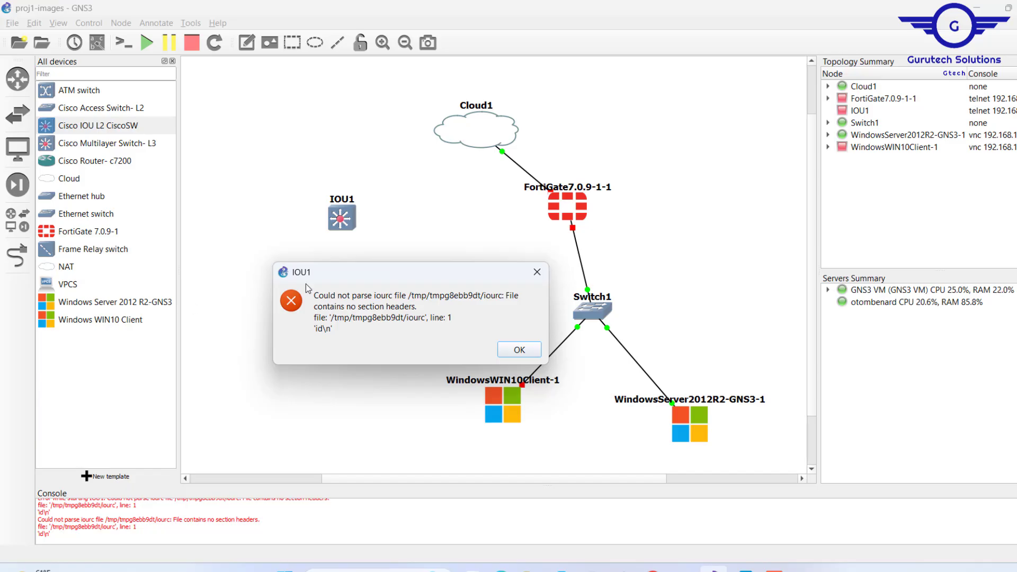
left_click(519, 350)
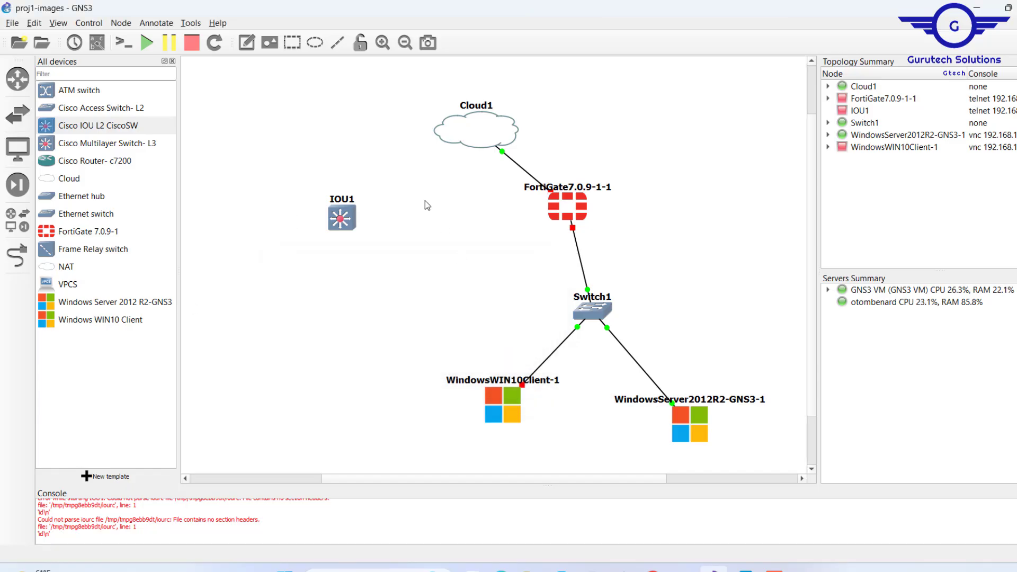
mouse_move(355, 218)
left_mouse_down()
mouse_move(402, 241)
mouse_move(340, 211)
left_mouse_up()
left_click_drag(287, 175, 381, 255)
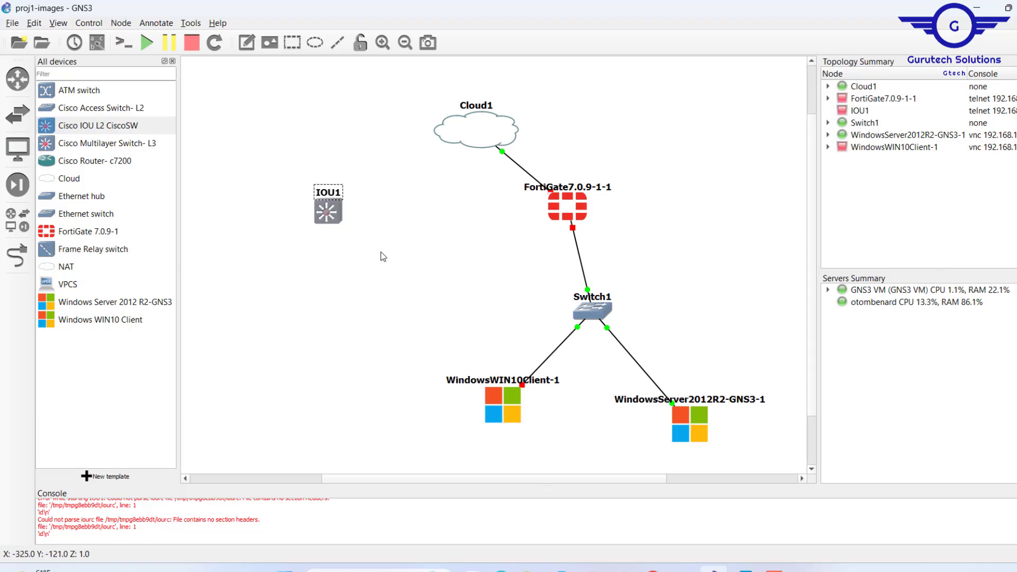
Try to start the IOU1 node three times, closing the error dialog after each attempt.
right_click(334, 215)
left_click(361, 255)
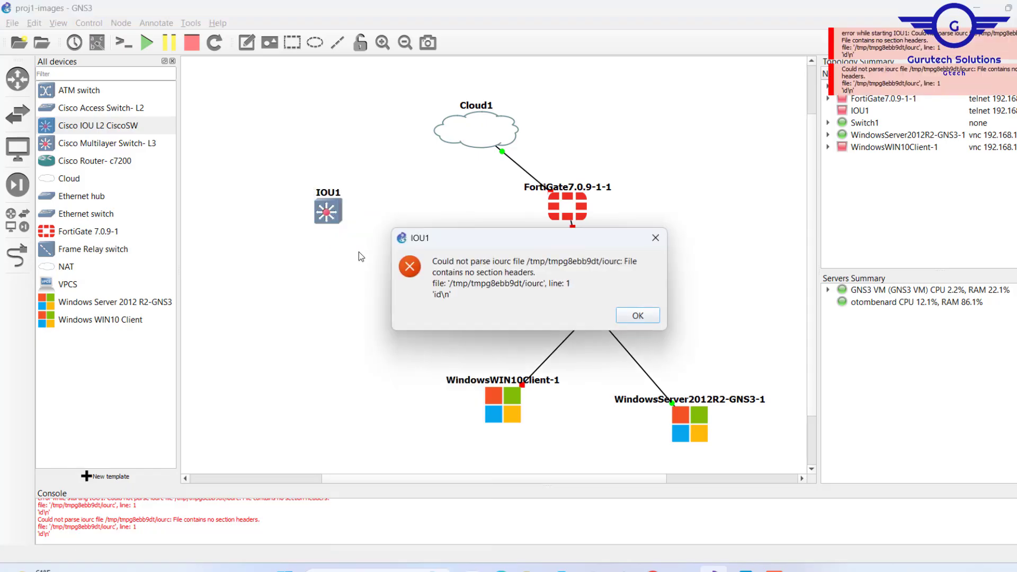
left_click(638, 316)
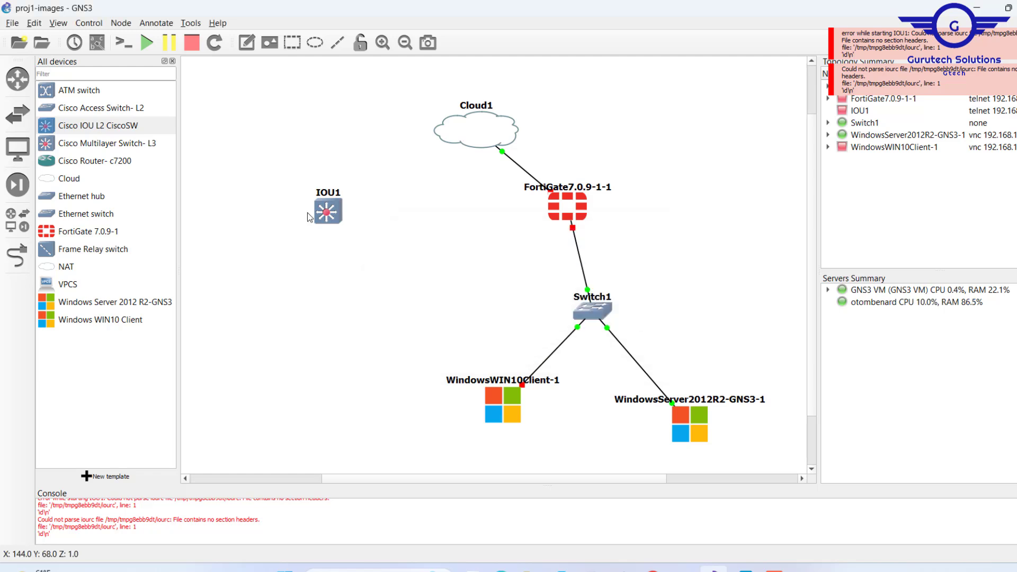
left_click_drag(291, 173, 381, 246)
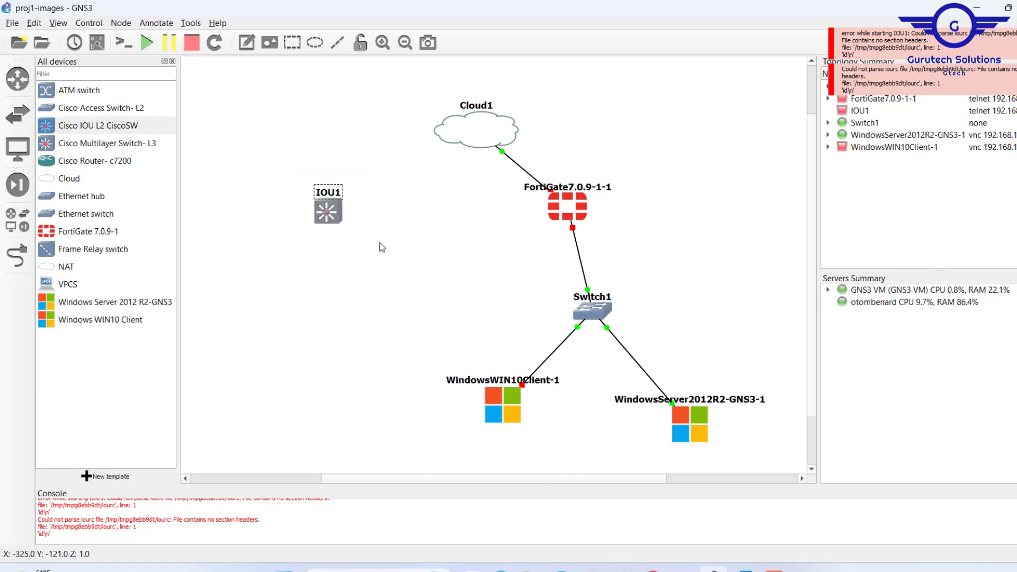
right_click(332, 216)
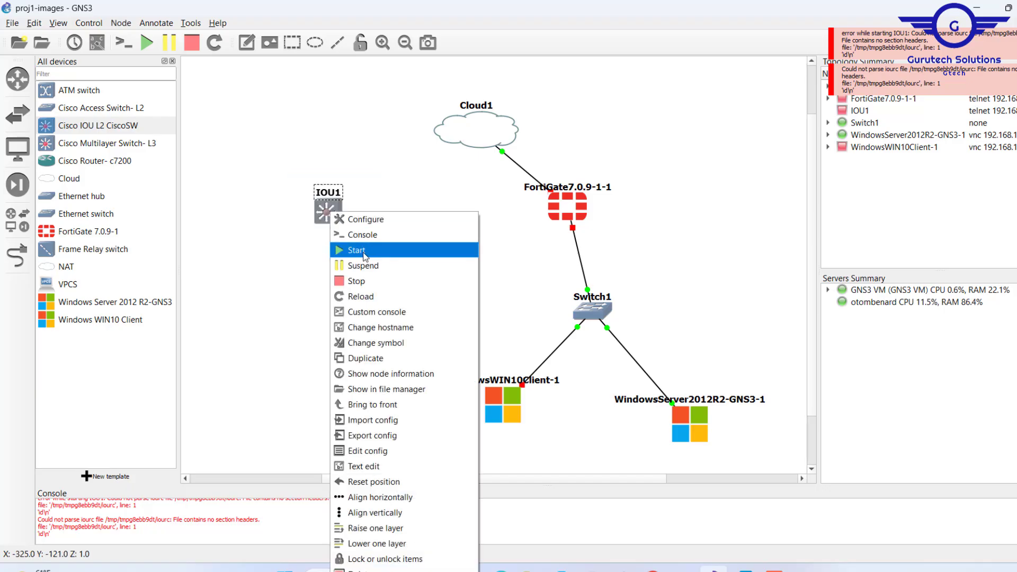
left_click(364, 251)
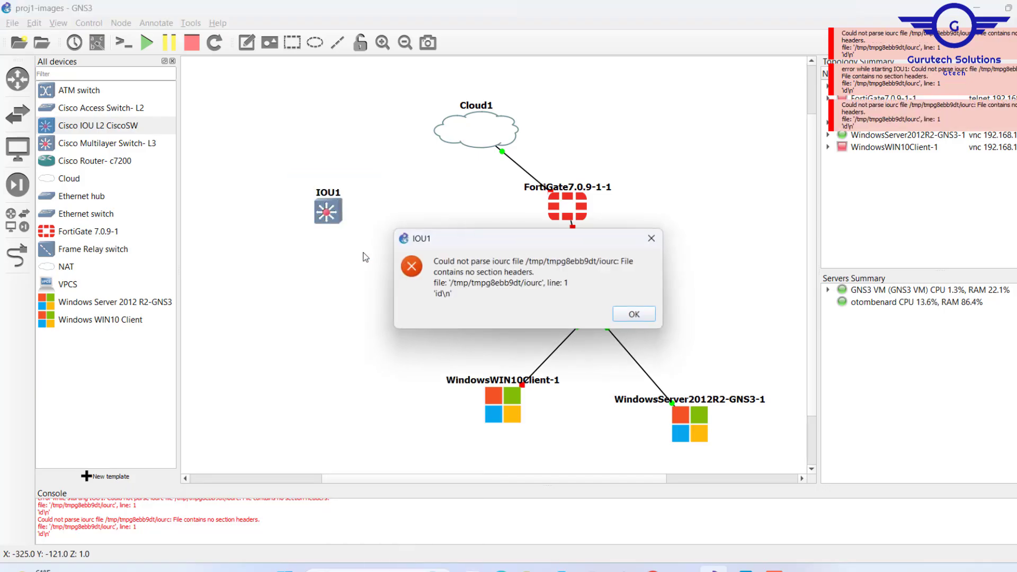
left_click(636, 316)
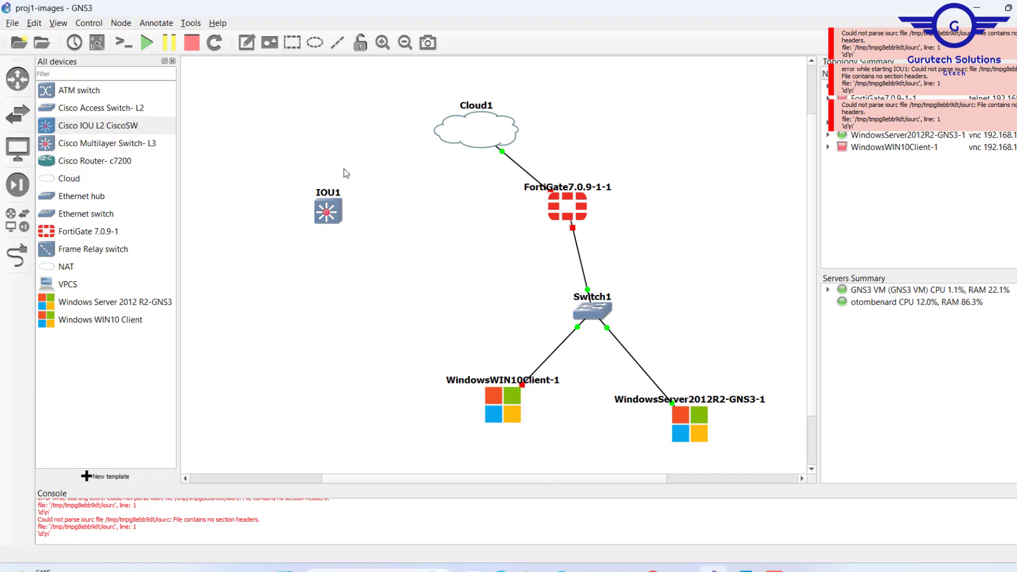
right_click(334, 198)
left_click(315, 220)
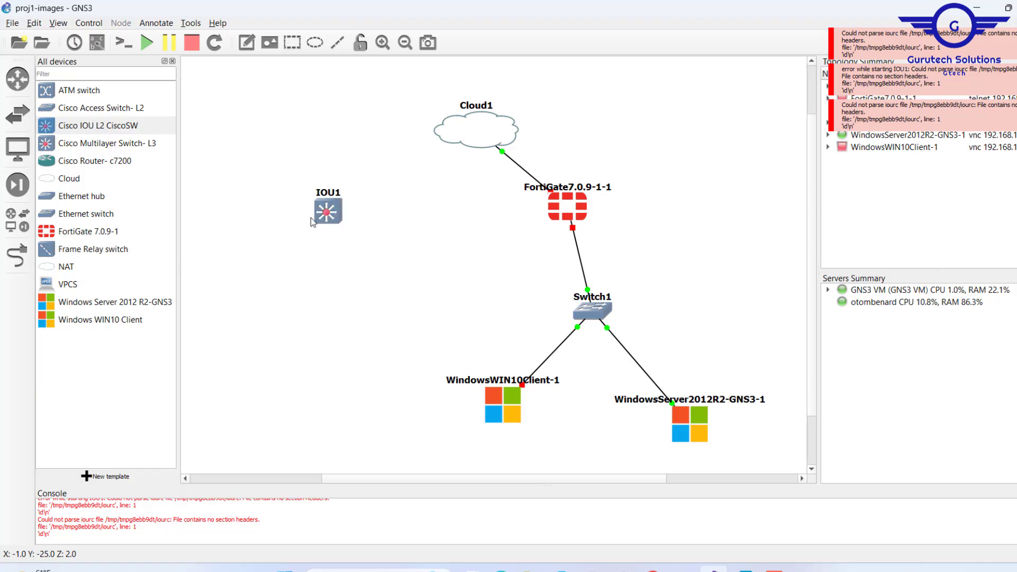
right_click(328, 211)
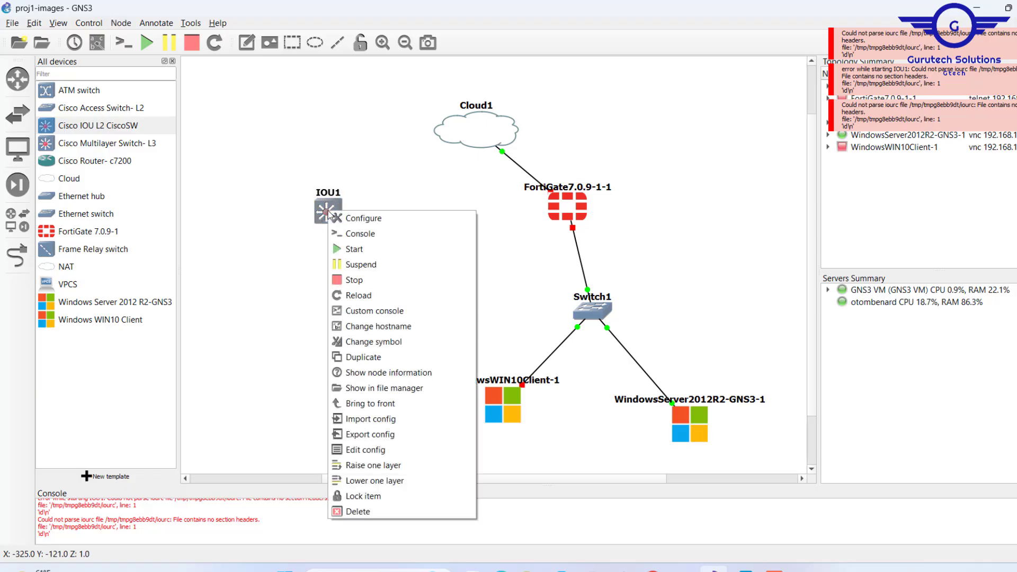
left_click(363, 249)
left_click(629, 315)
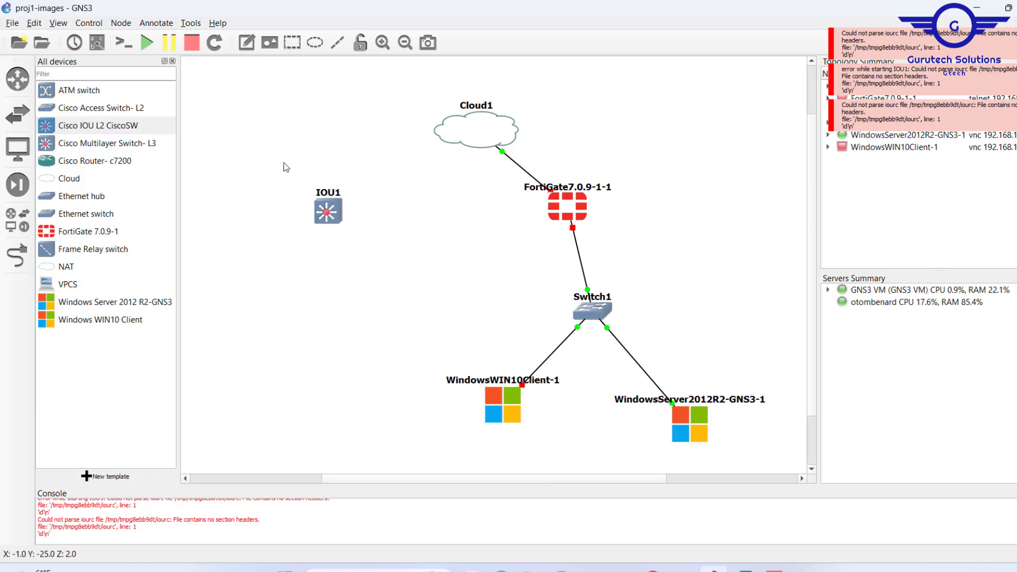
Delete the Cisco IOU L2 CiscoSW template from the device list and confirm the deletion.
left_click_drag(264, 161, 390, 265)
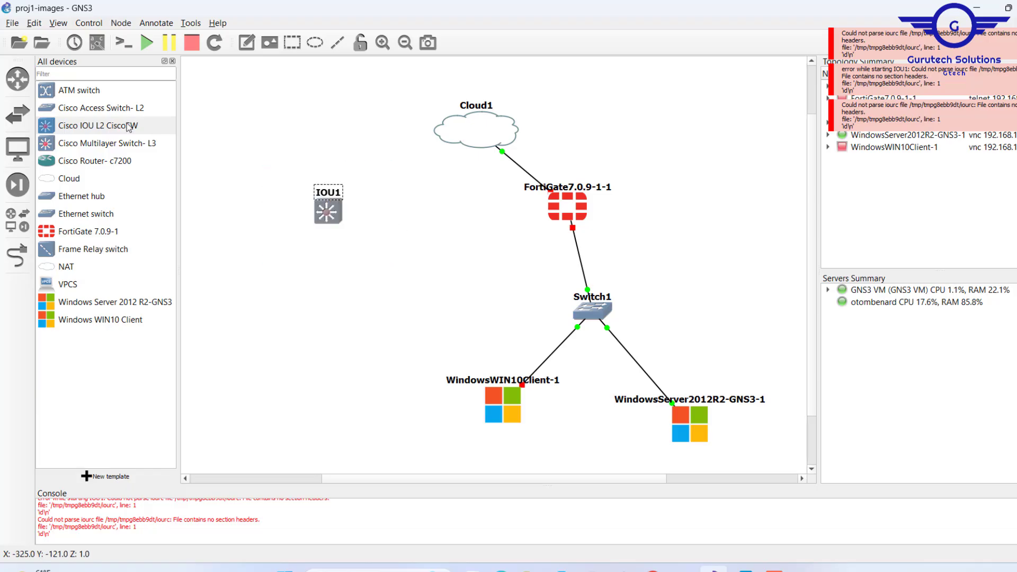
right_click(105, 130)
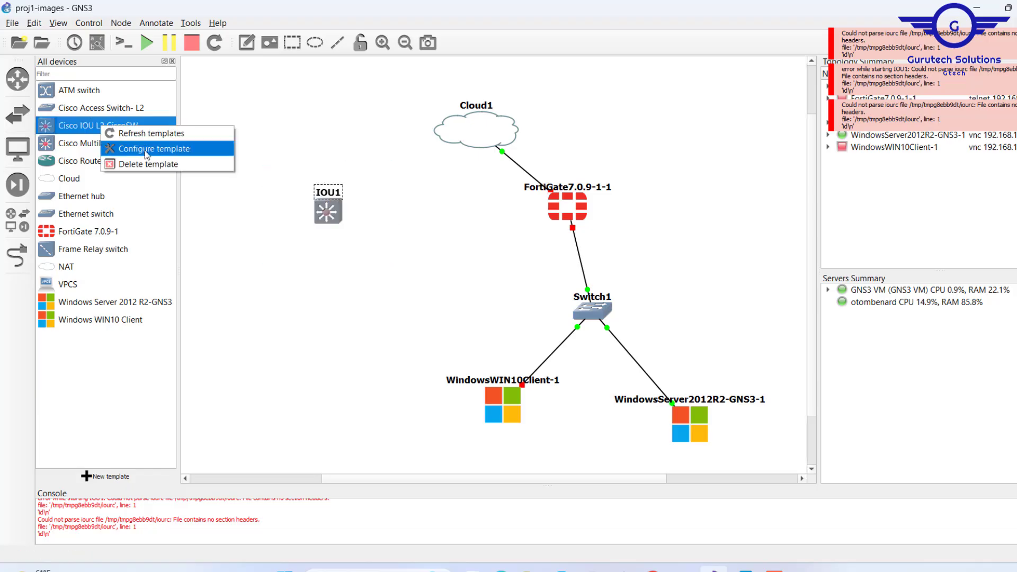
left_click(162, 165)
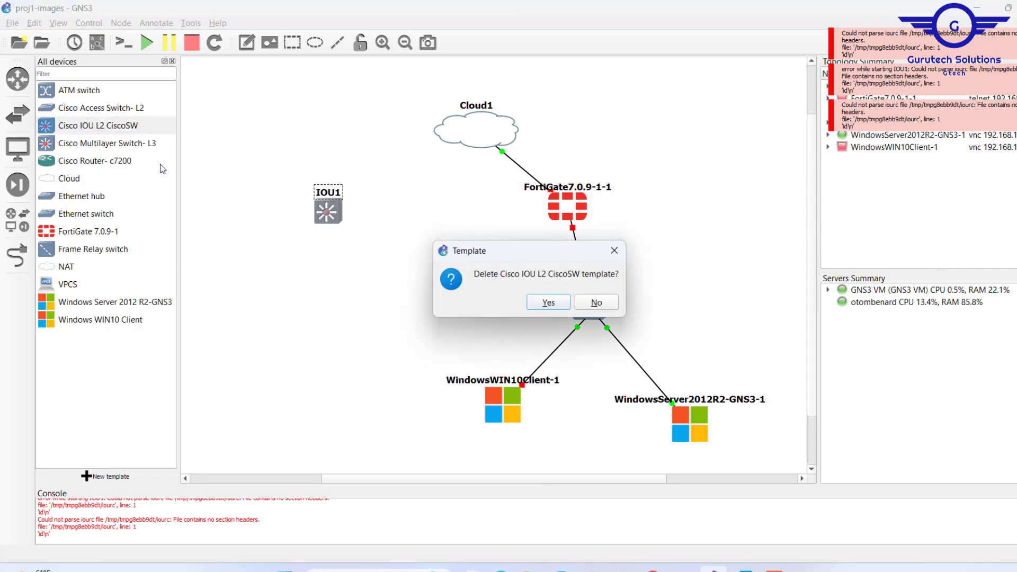
left_click(542, 302)
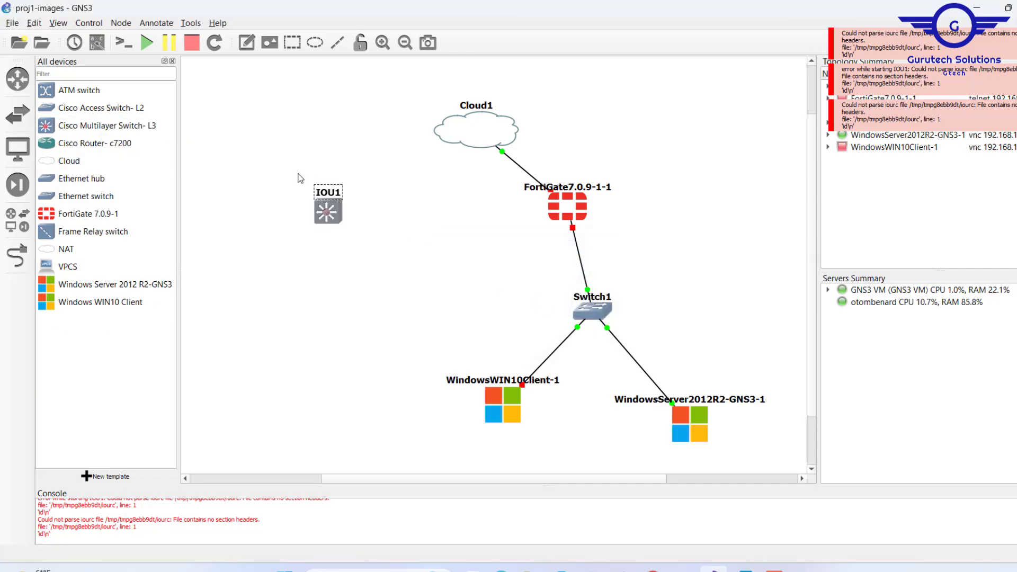
Delete the IOU1 node from the topology.
left_click_drag(289, 176, 409, 269)
key("Delete")
key("Return")
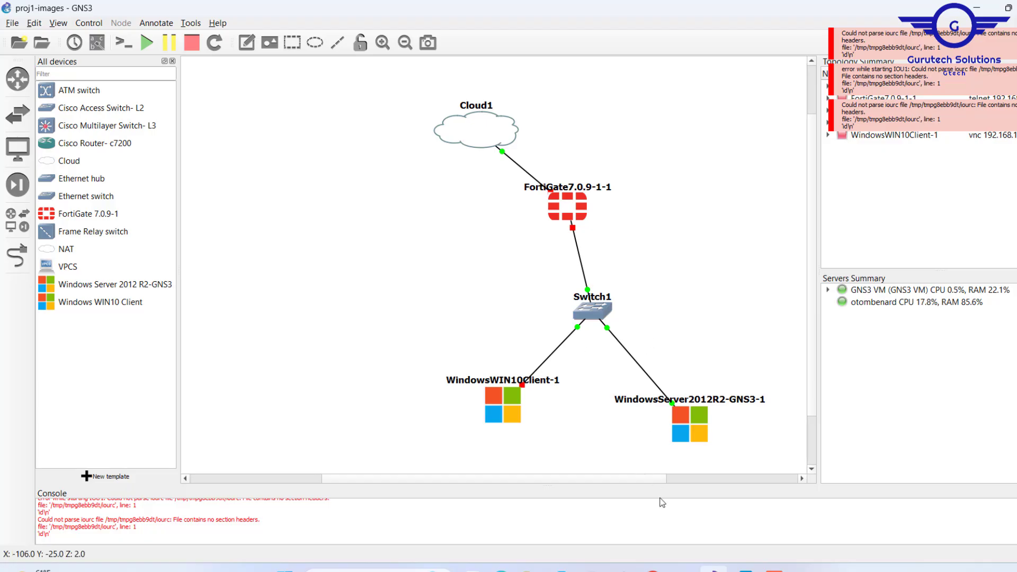
Switch to the browser to view the files in the Cisco Switch-Router Images folder on Google Drive, and return to GNS3.
left_click(652, 570)
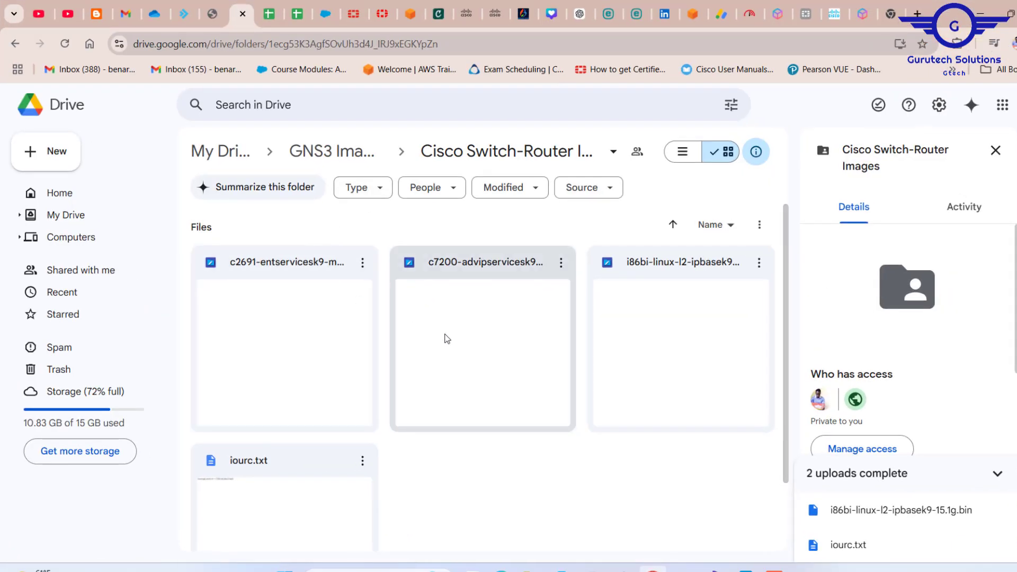
scroll(612, 362, "down", 1)
scroll(613, 384, "down", 2)
scroll(613, 384, "up", 2)
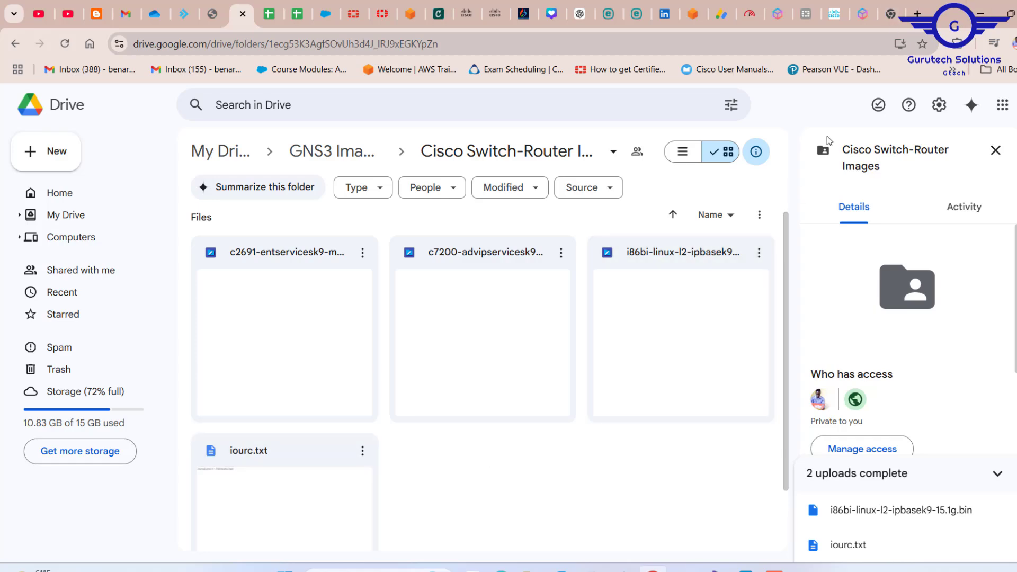
left_click(980, 8)
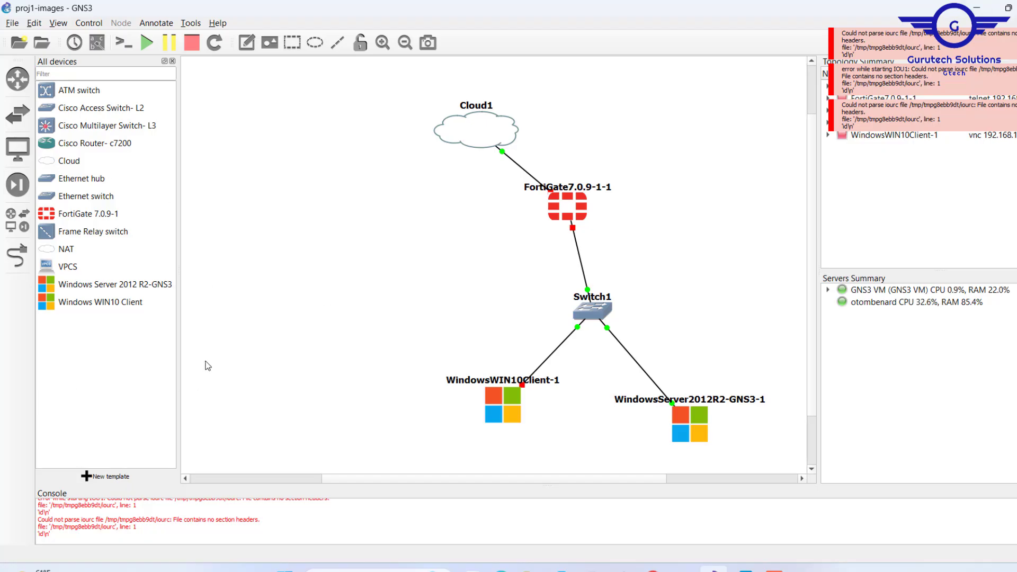
Begin installing the Cisco IOU L2 switch appliance from the GNS3 server on the GNS3 VM, continuing to its required files.
left_click(90, 476)
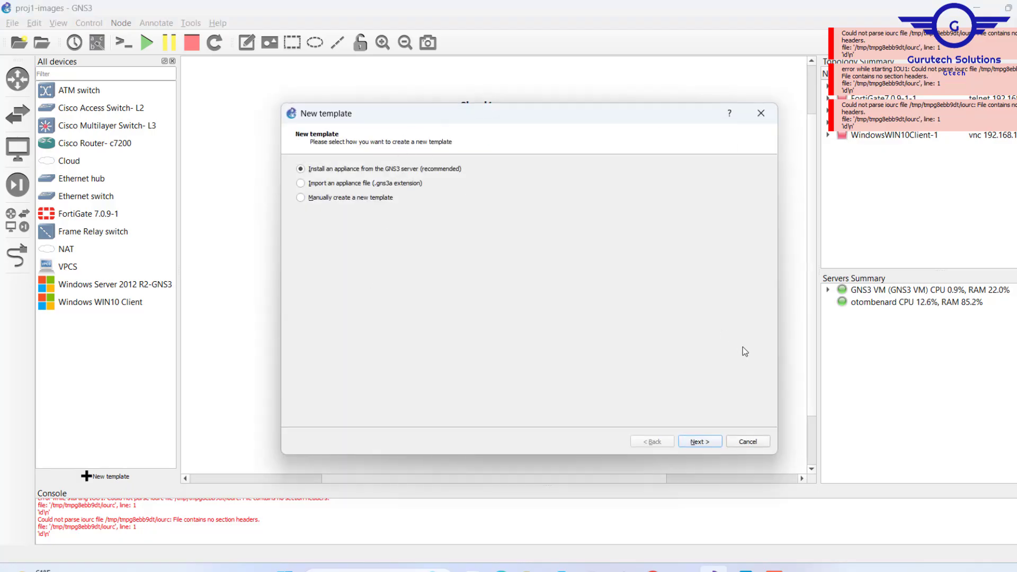
left_click(699, 442)
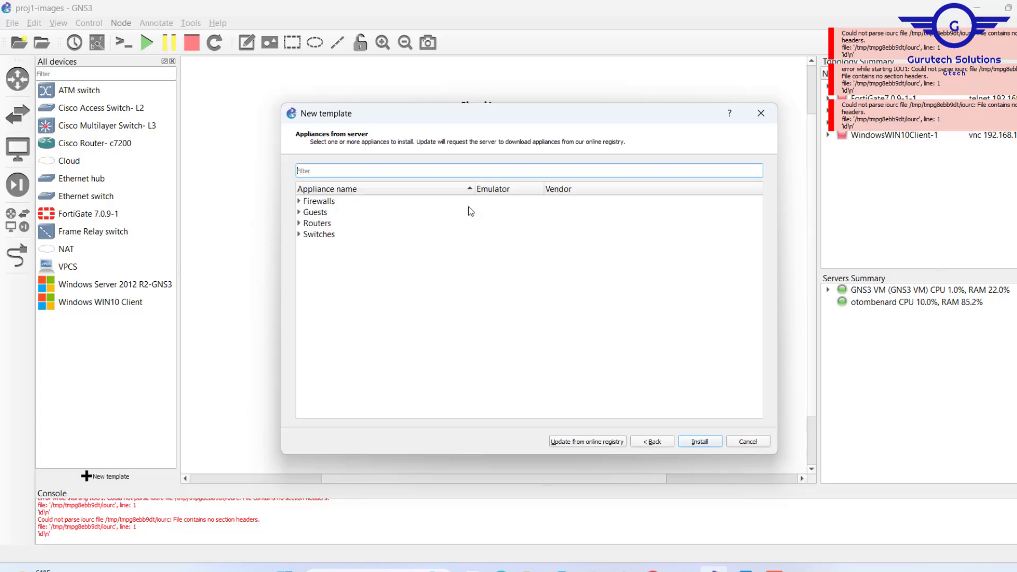
left_click(304, 237)
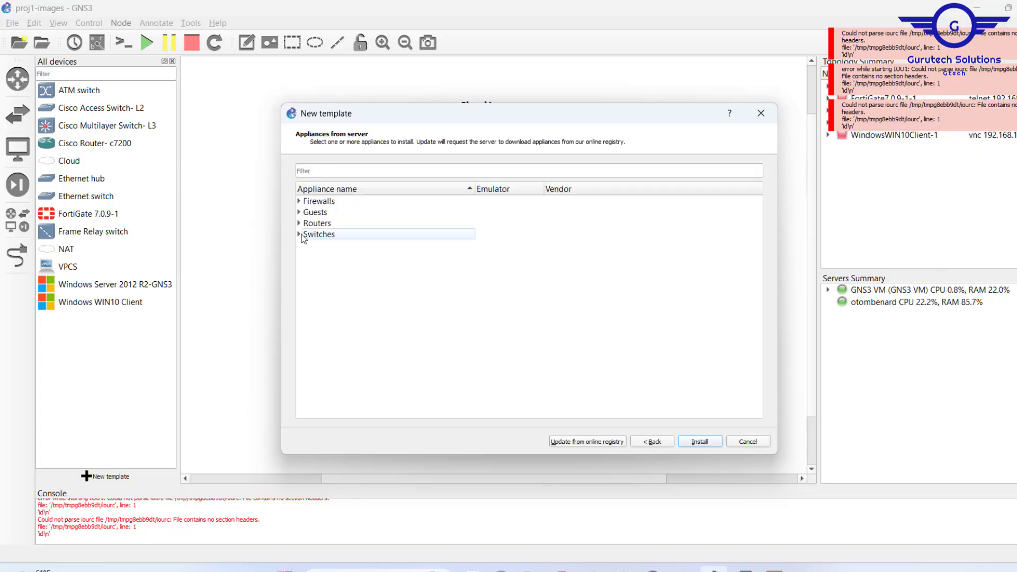
left_click(299, 235)
left_click(427, 327)
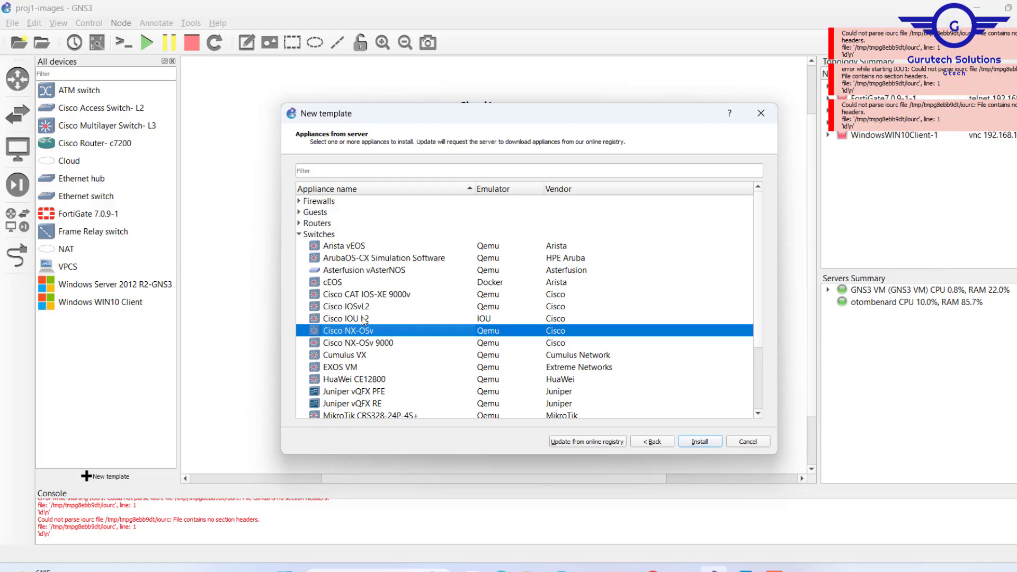
left_click(342, 320)
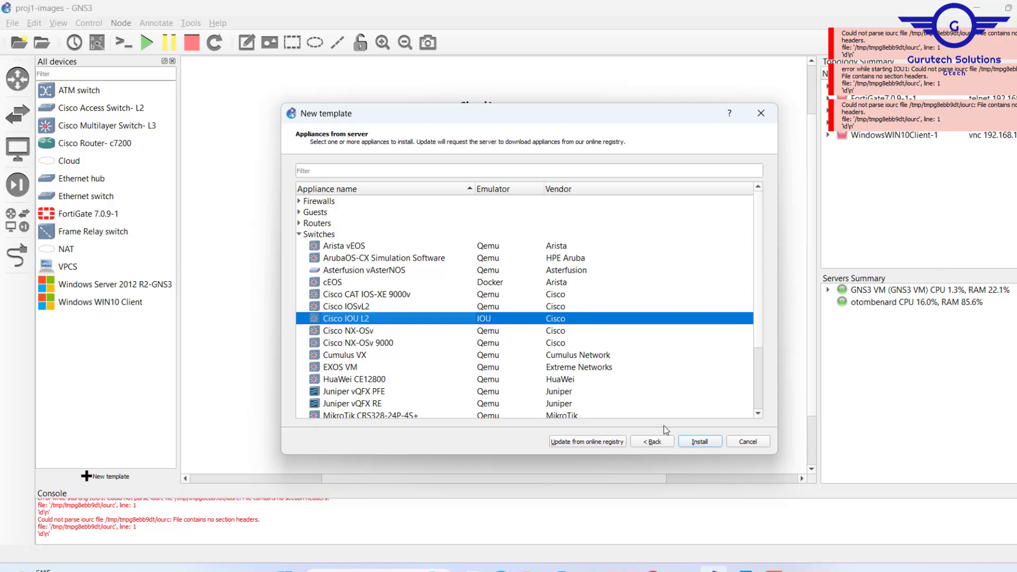
left_click(700, 442)
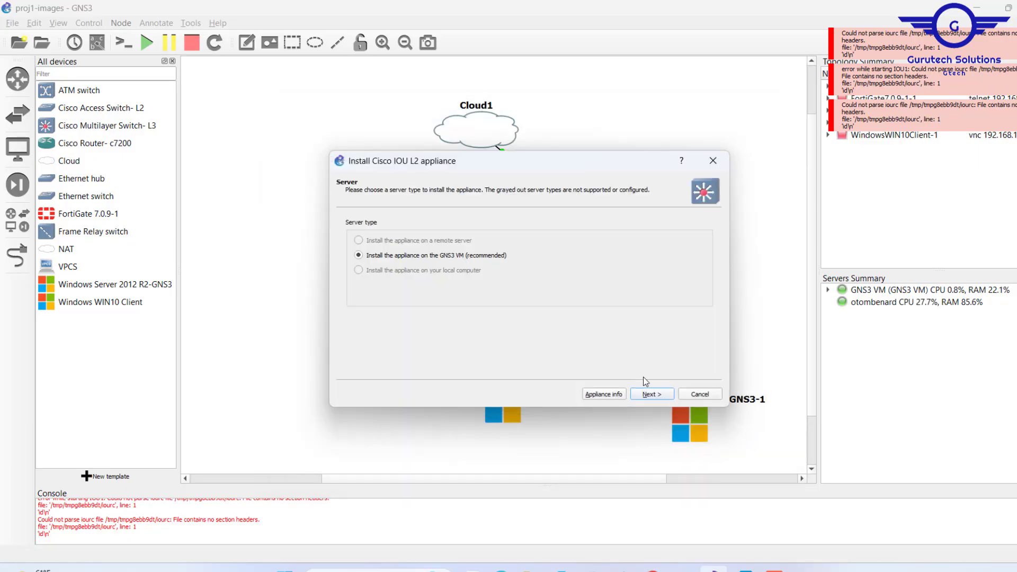
left_click(649, 397)
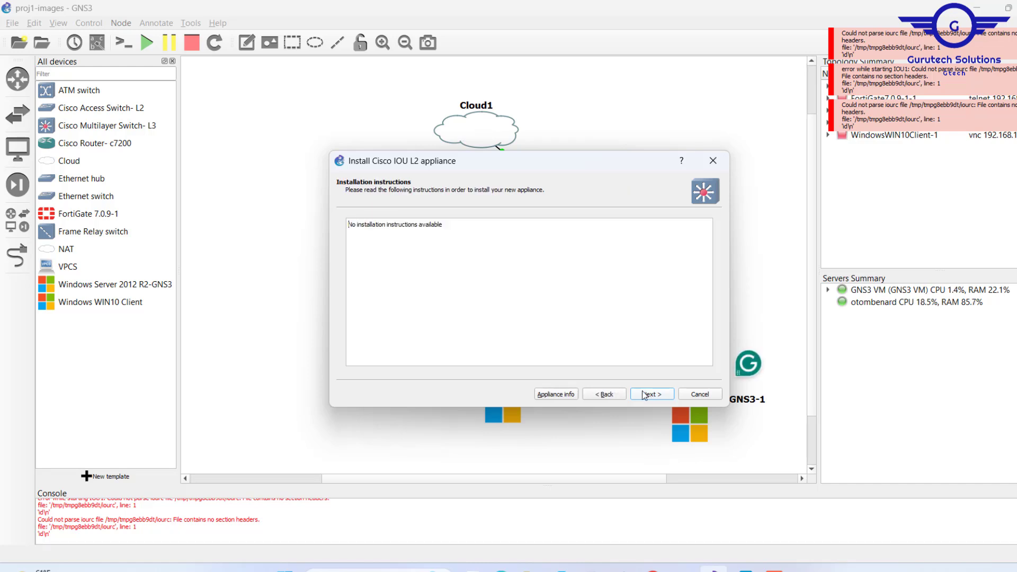
left_click(645, 395)
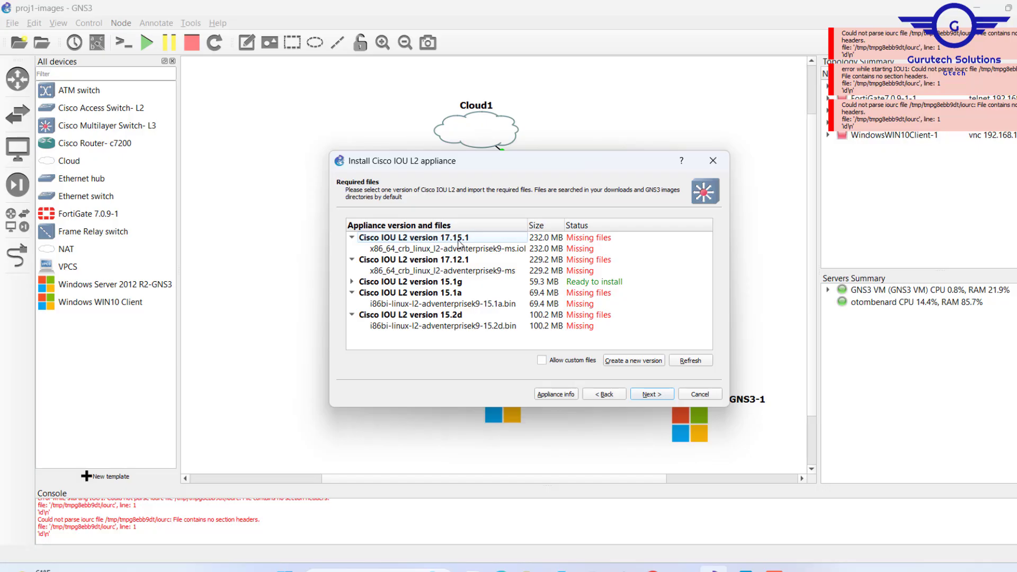
Create a new version of the Cisco IOU L2 appliance named CiscoSW.
left_click(458, 243)
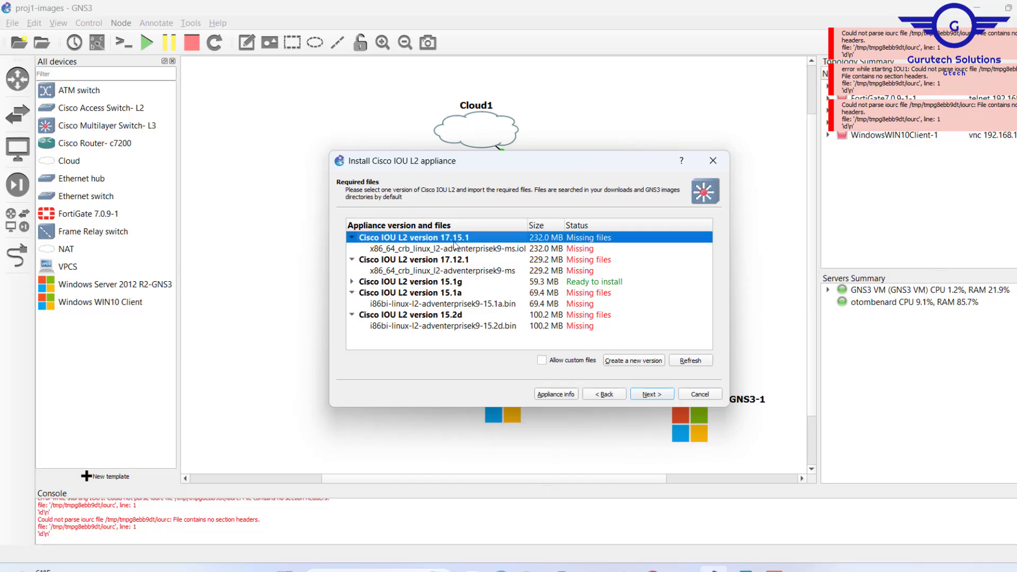
left_click(632, 362)
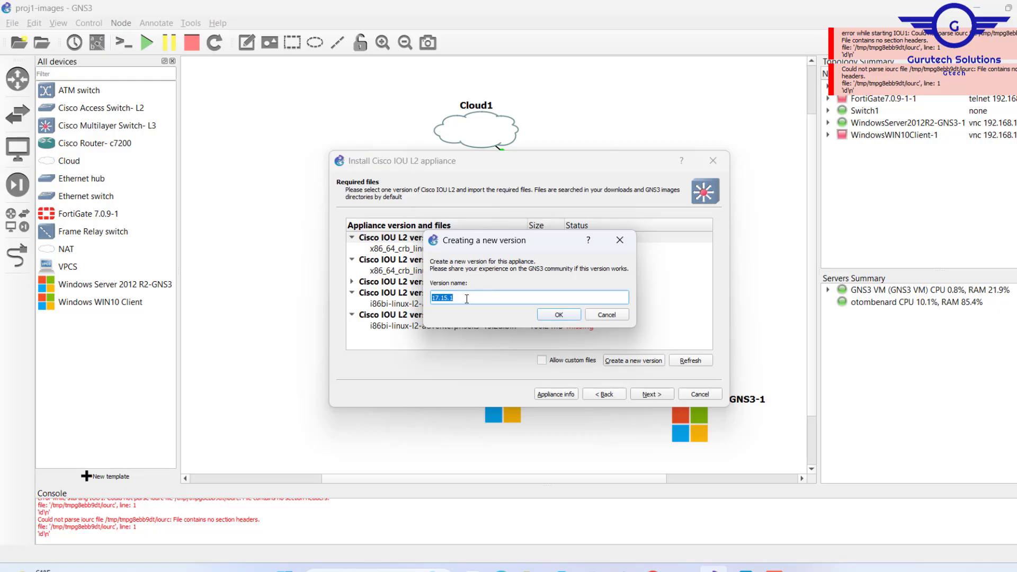
type("CiscoSW")
left_click(559, 315)
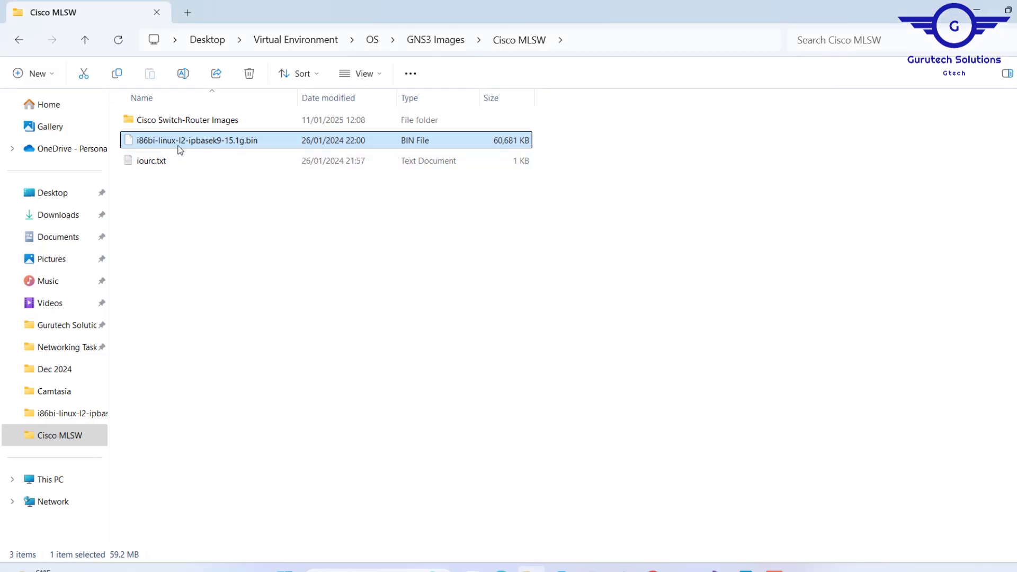
Copy the file name i86bi-linux-l2-ipbasek9-15.1g.bin from the Cisco MLSW folder and use it as the new version's disk image filename.
key("F2")
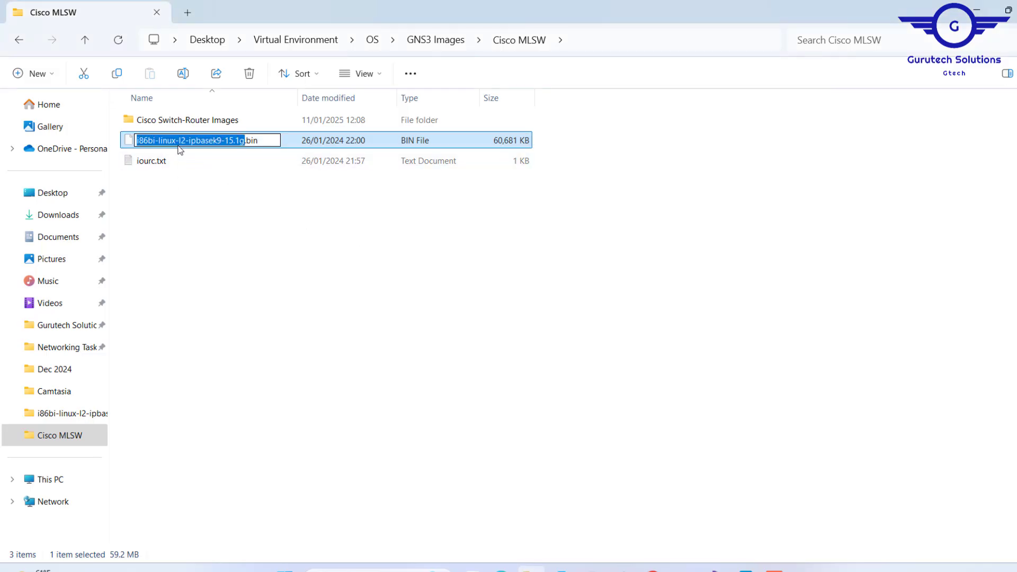
key("ctrl+a")
key("ctrl+c")
left_click(977, 13)
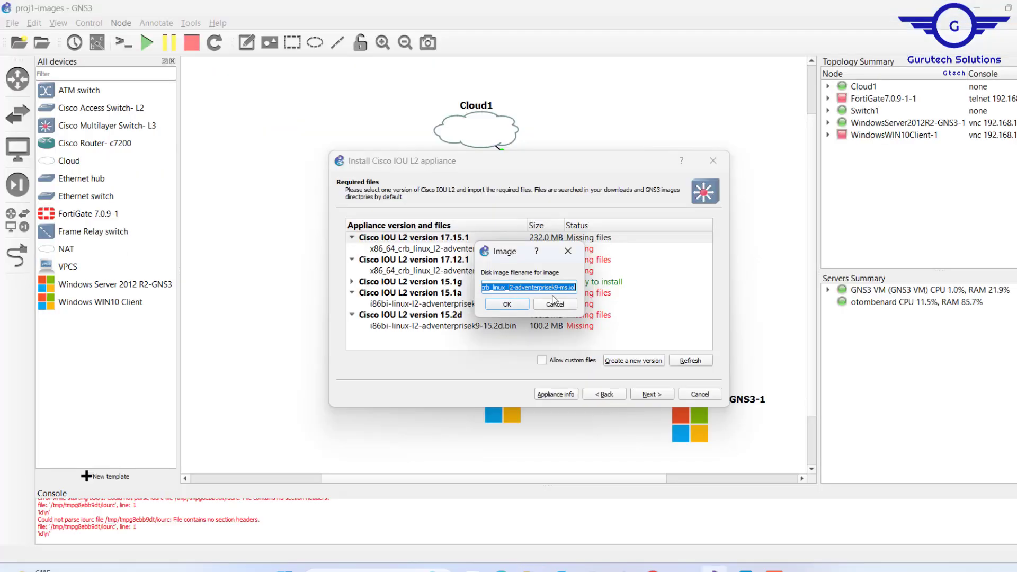
key("ctrl+v")
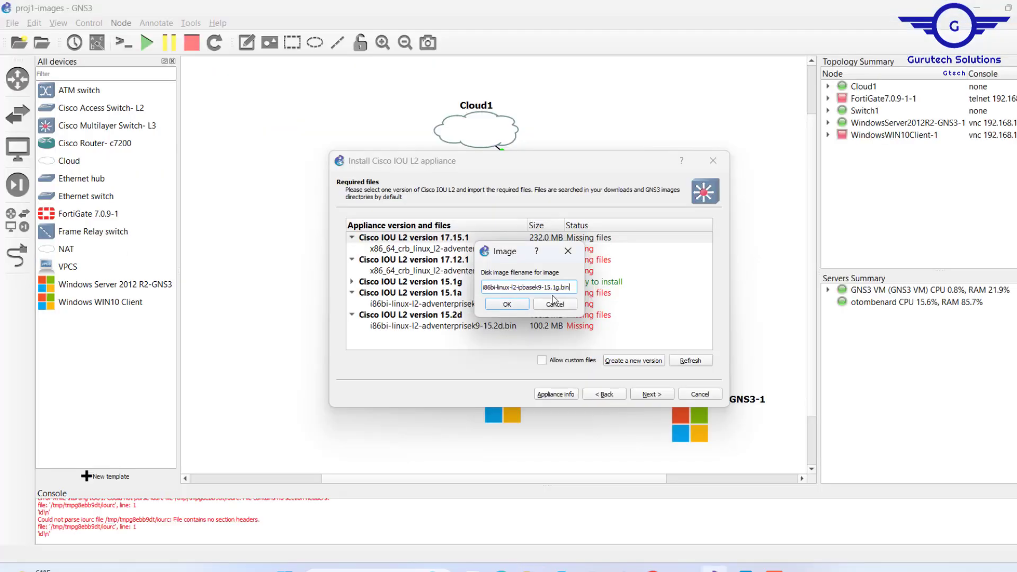
left_click(516, 306)
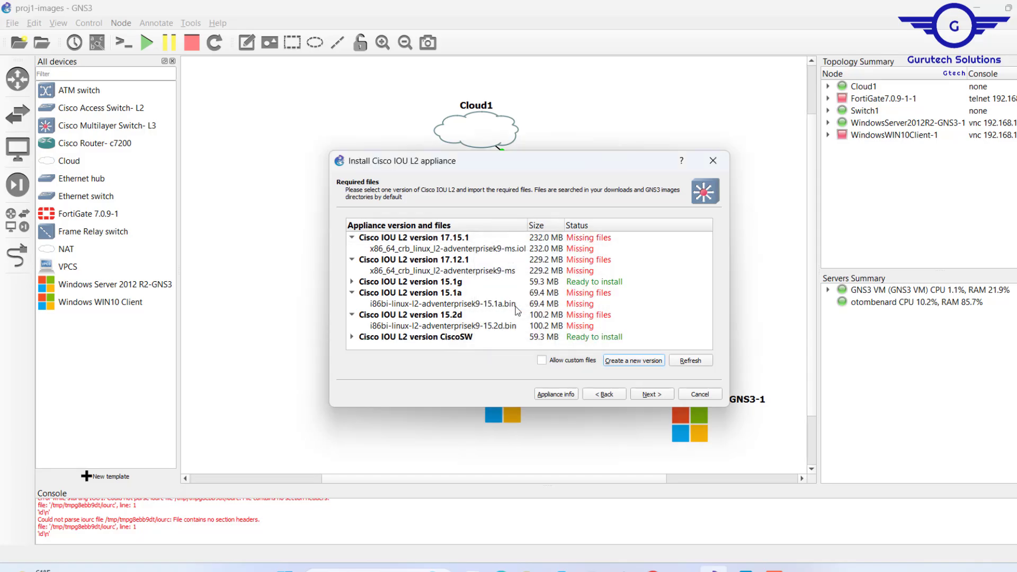
Expand the CiscoSW version in the Cisco IOU L2 required files to show its image file.
left_click(352, 337)
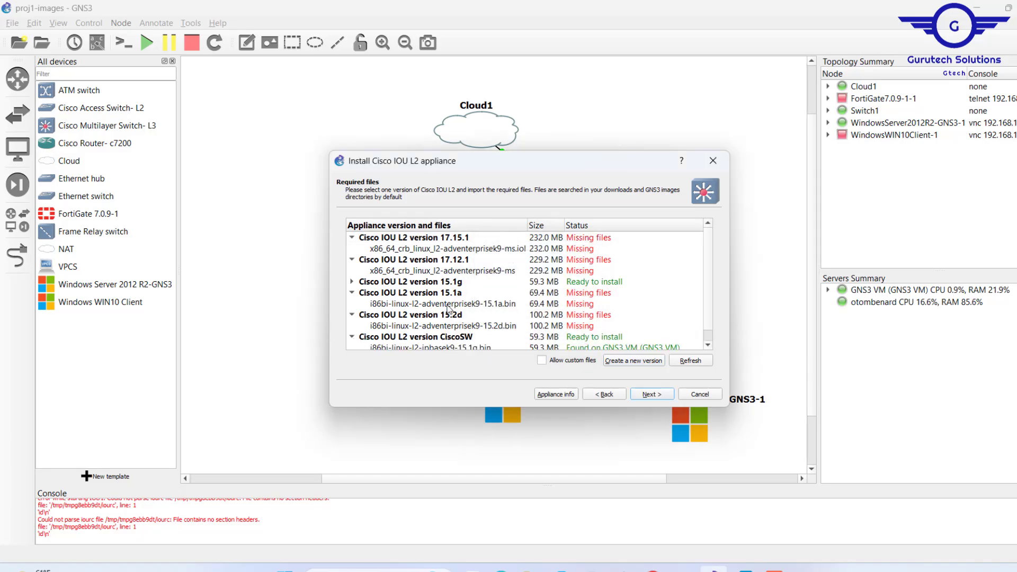
scroll(450, 310, "down", 1)
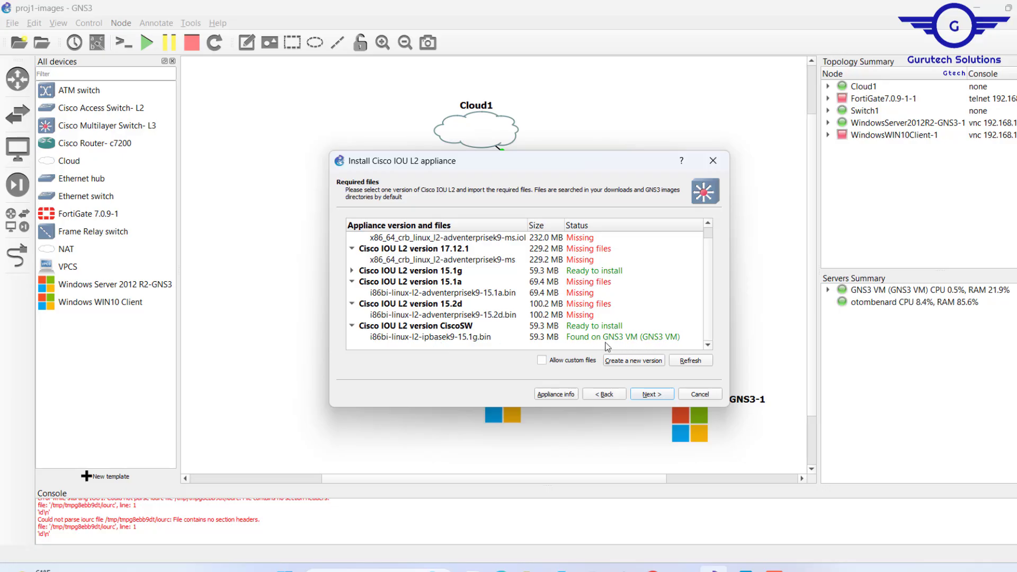
left_click(443, 335)
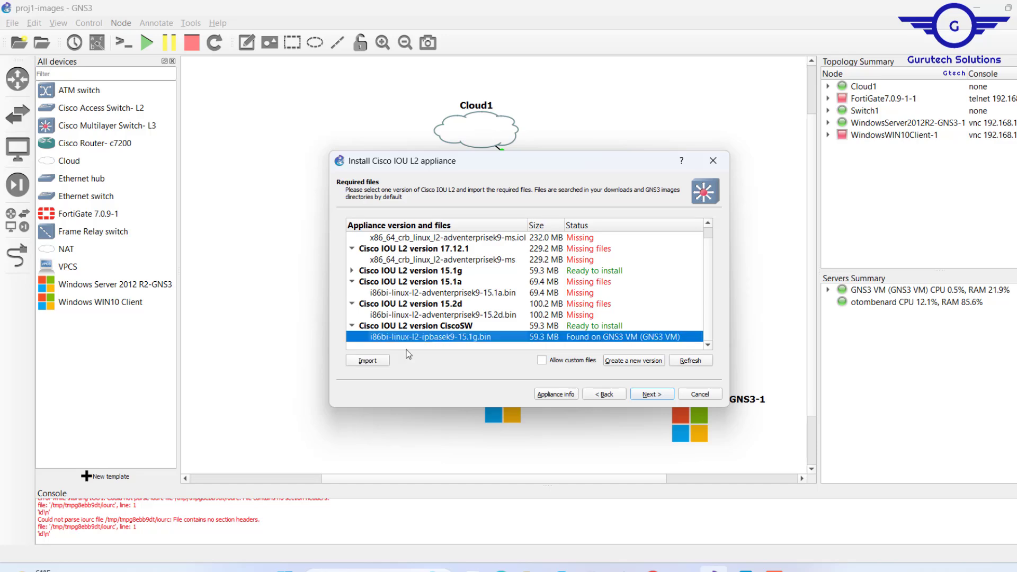
left_click(369, 362)
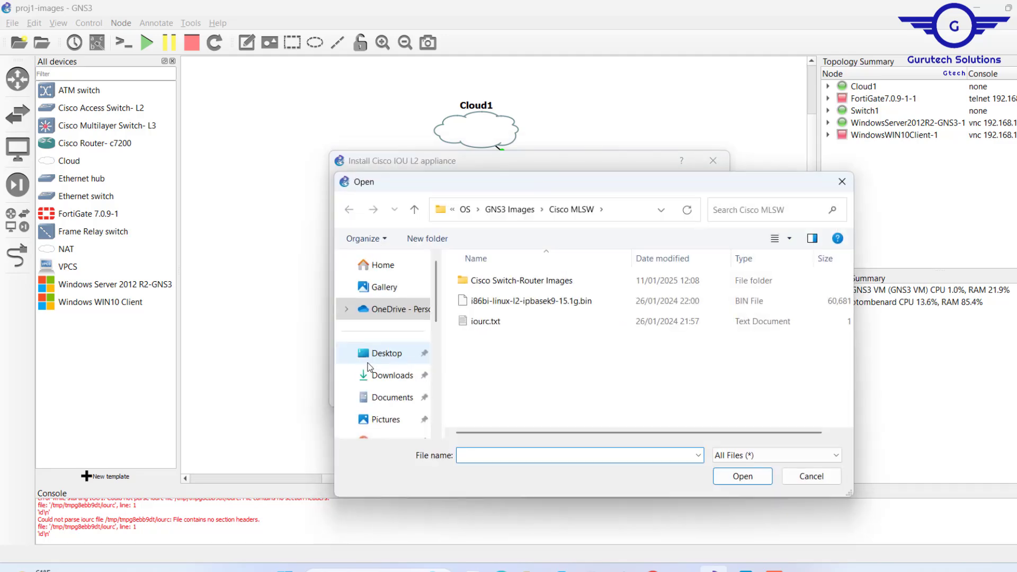
left_click(849, 183)
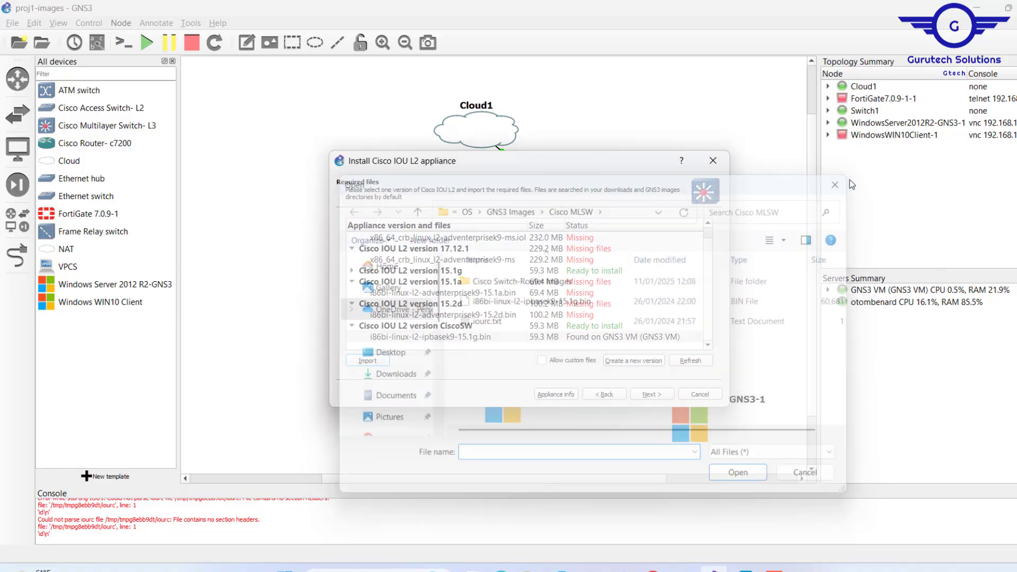
Import i86bi-linux-l2-ipbasek9-15.1g.bin from the Cisco MLSW folder as the CiscoSW version's image file.
left_click(444, 325)
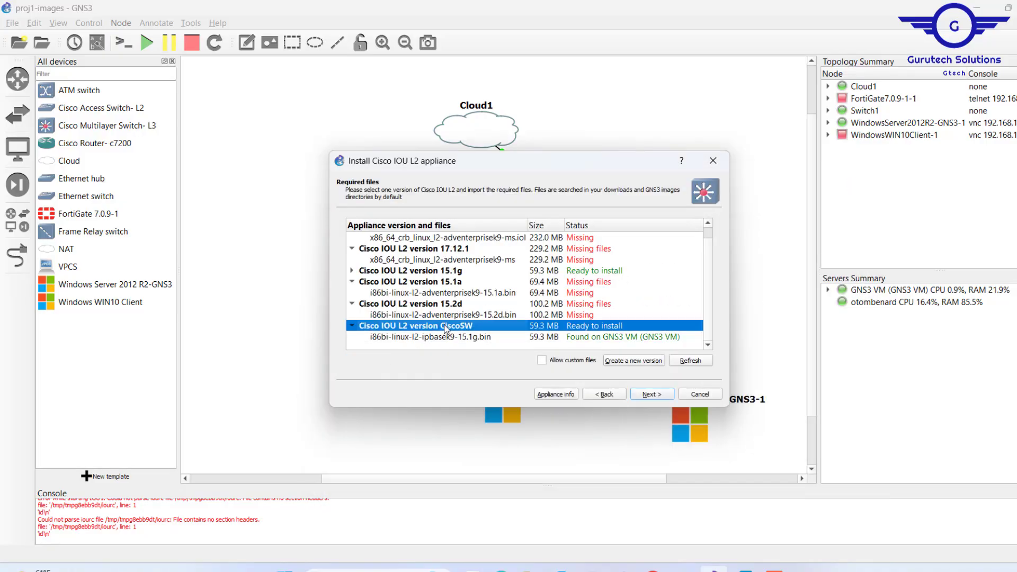
left_click(445, 337)
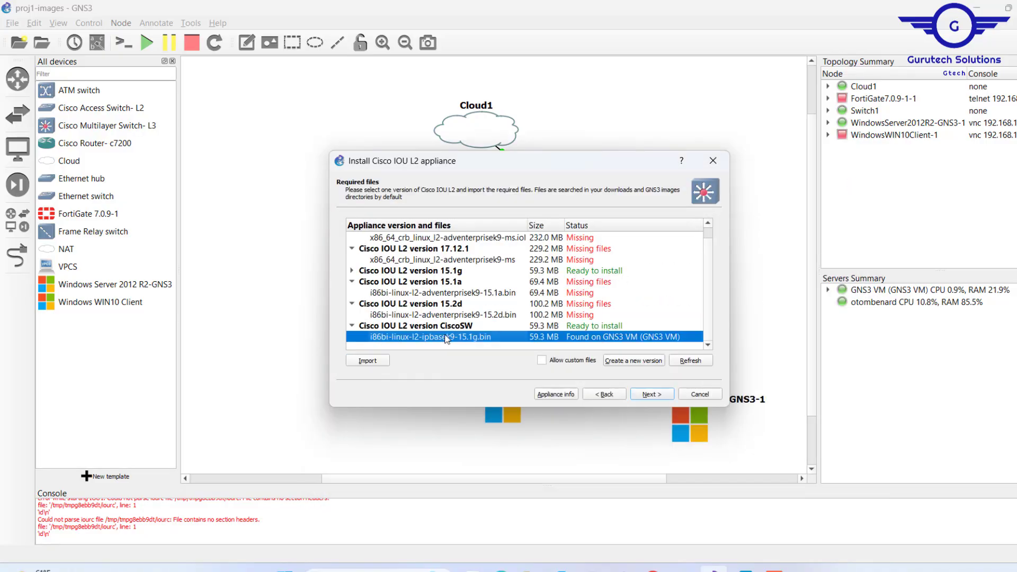
left_click(367, 360)
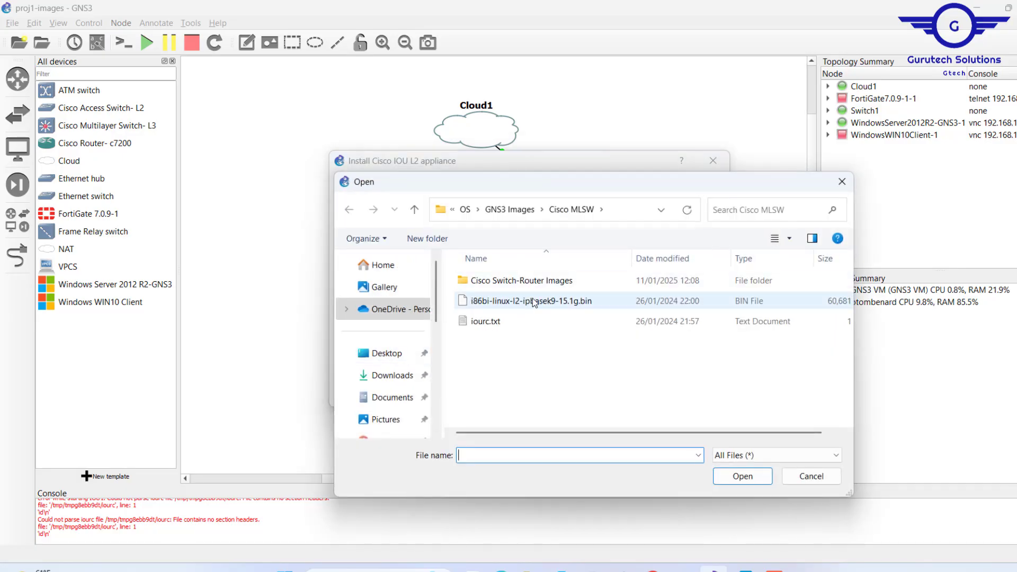
left_click(520, 302)
left_click(744, 477)
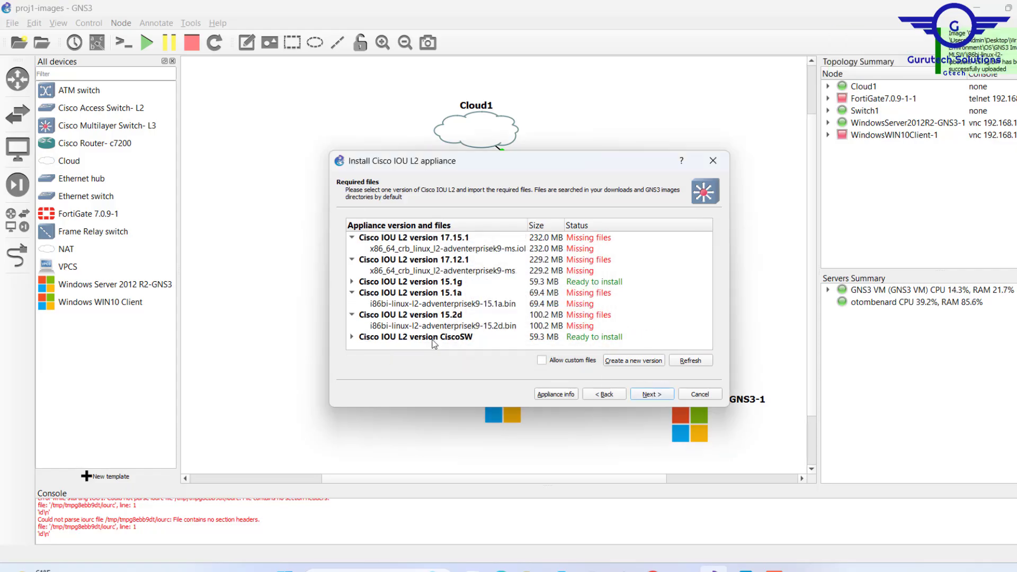
Install Cisco IOU L2 version CiscoSW and finish the appliance installation.
left_click(427, 339)
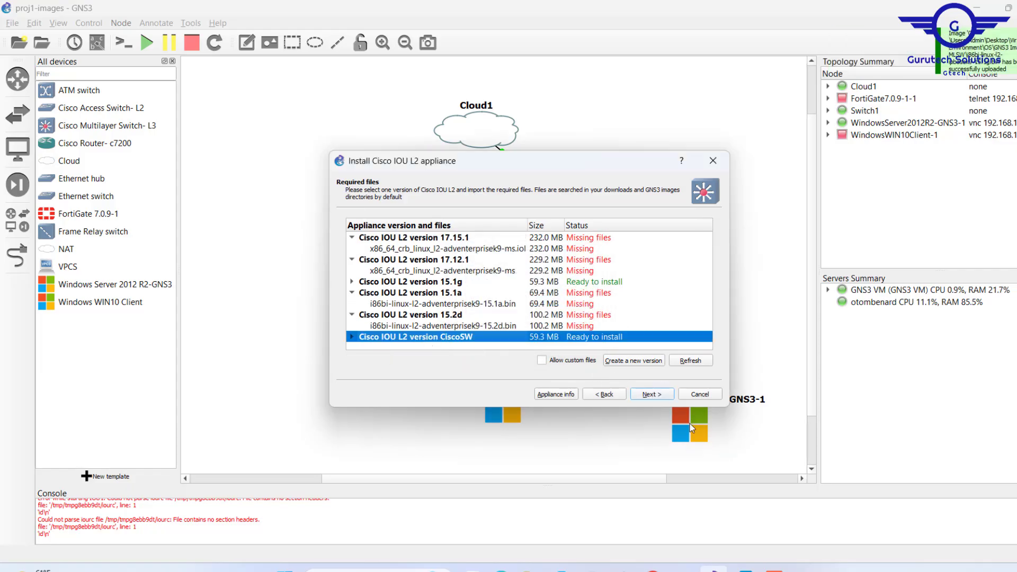
left_click(650, 394)
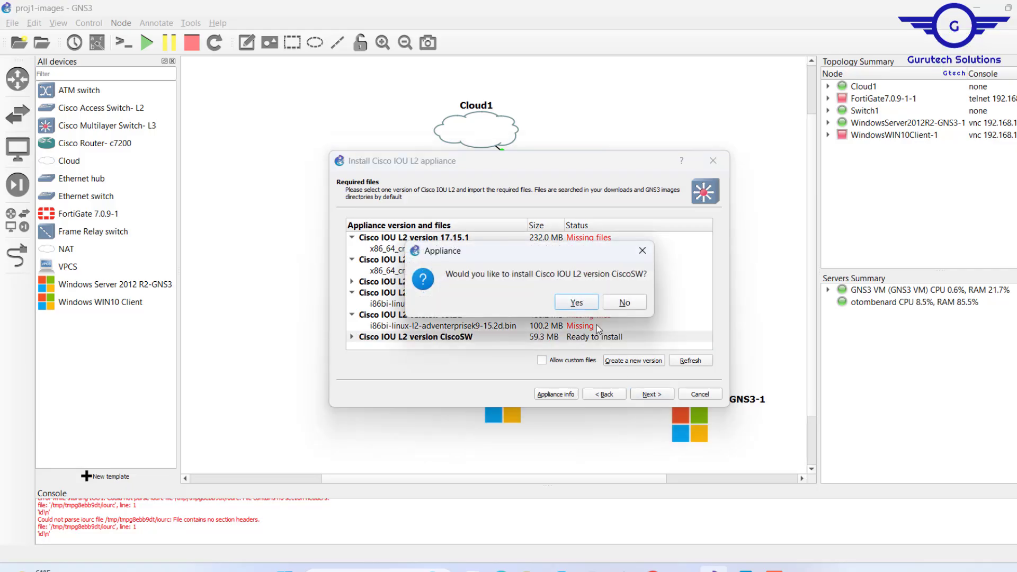
left_click(576, 302)
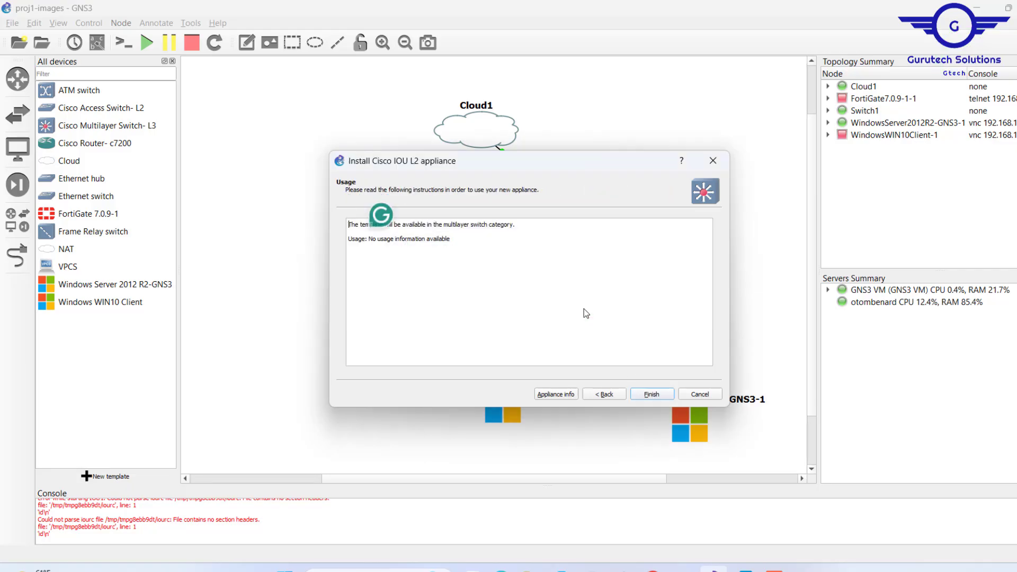
left_click(651, 395)
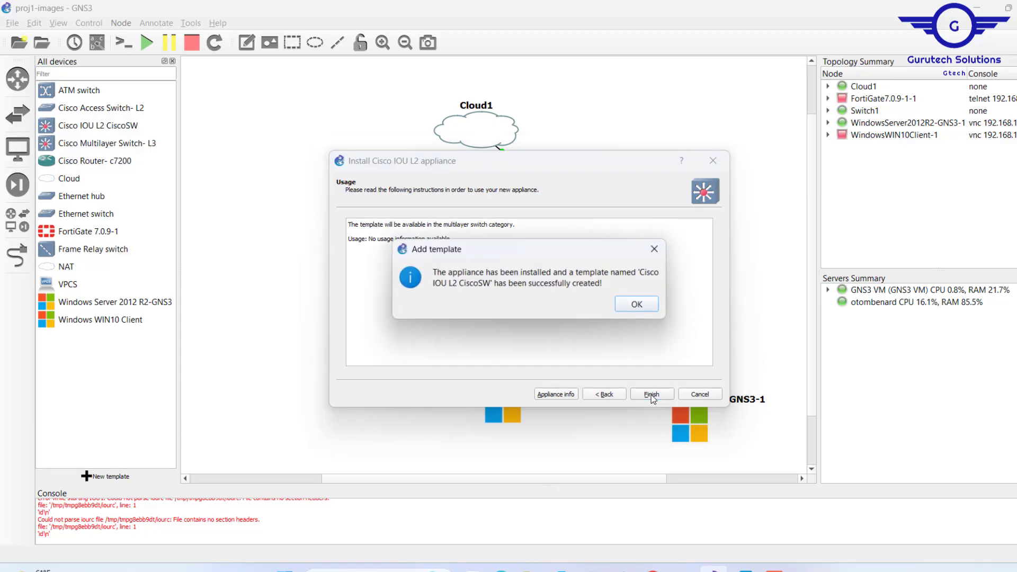
left_click(637, 305)
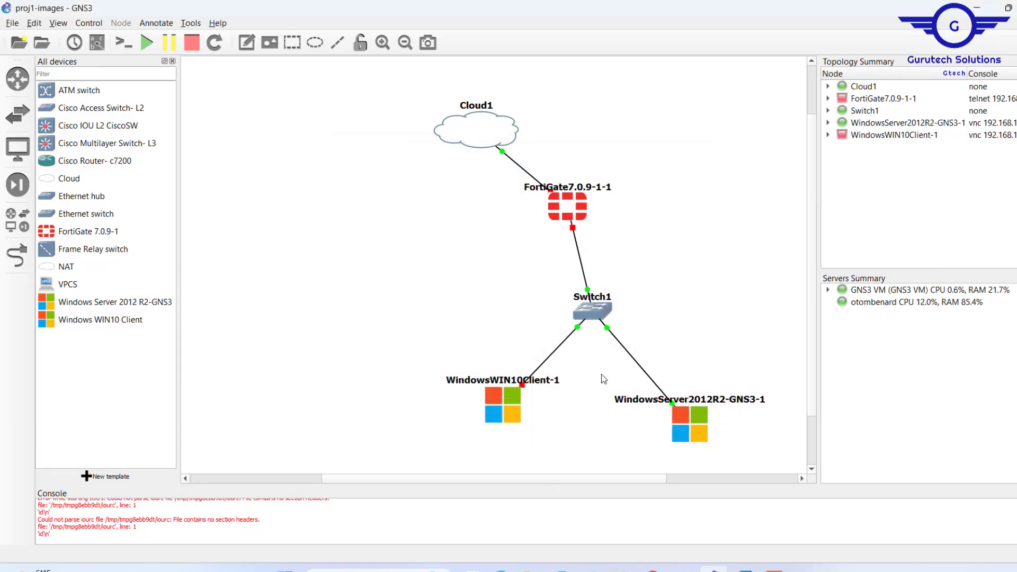
Rename the Cisco IOU L2 CiscoSW device template to Cisco Switch-L2-L3.
right_click(81, 128)
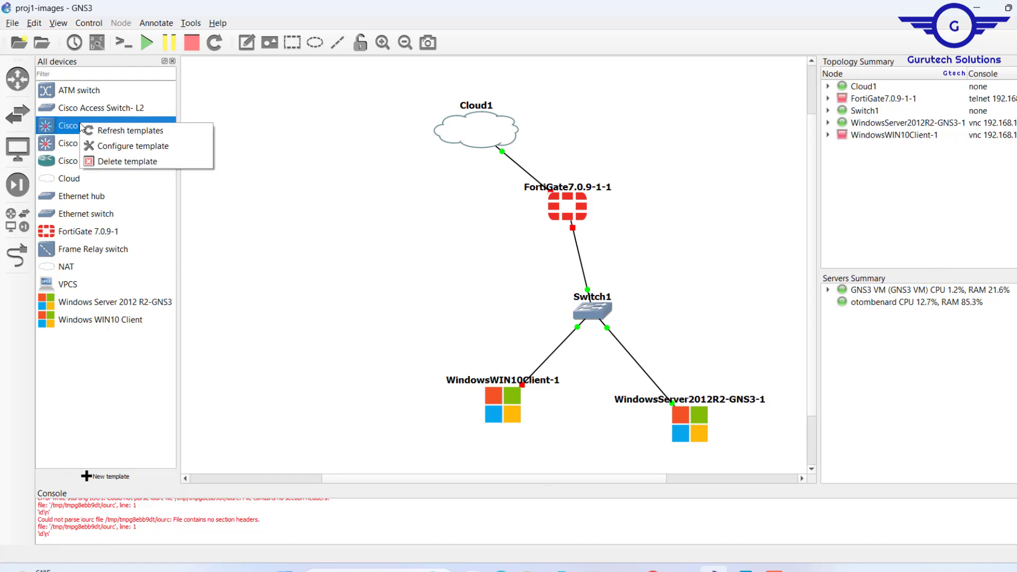
left_click(122, 146)
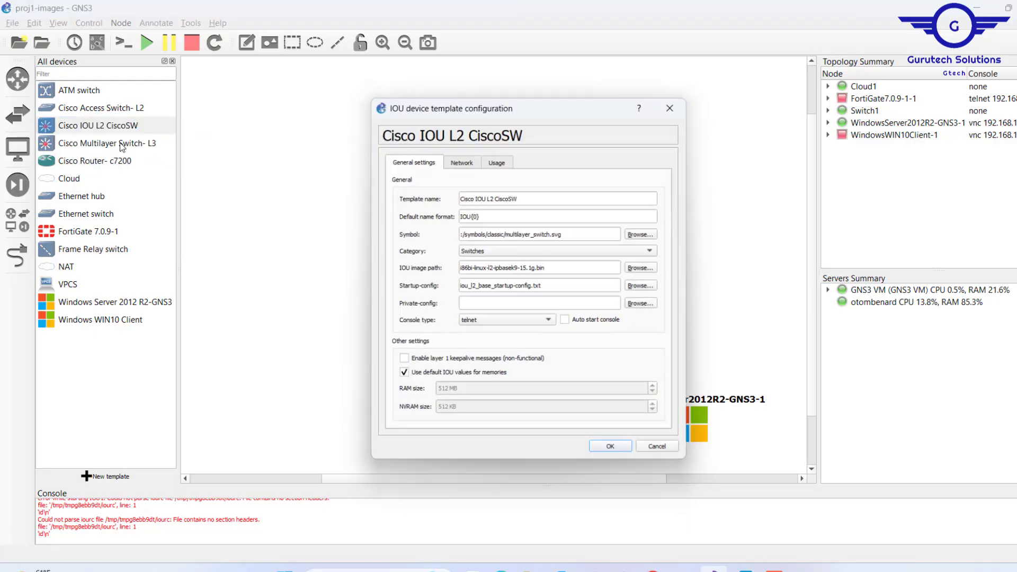
left_click(488, 196)
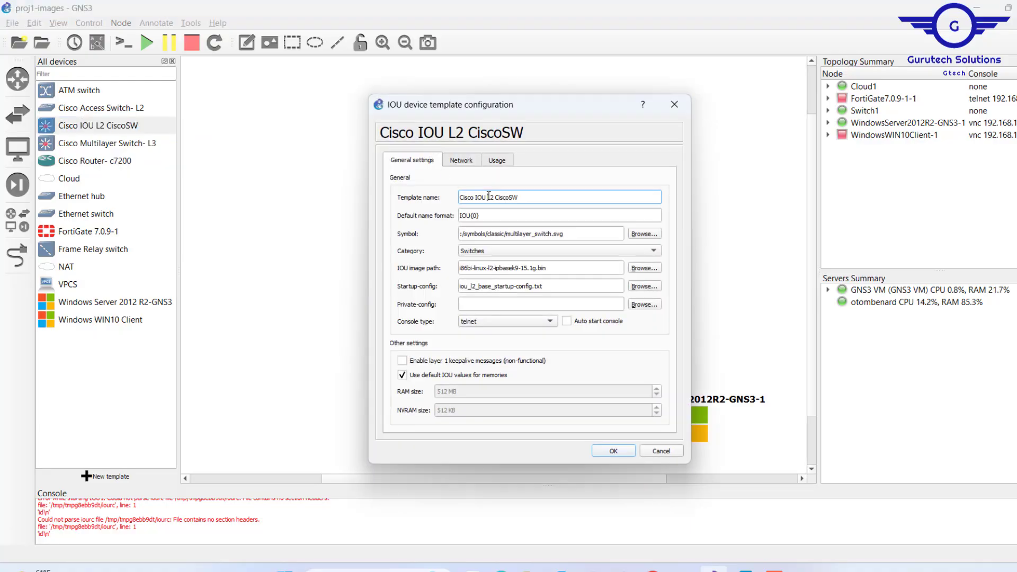
key("BackSpace")
key("BackSpace")
key("BackSpace")
key("BackSpace")
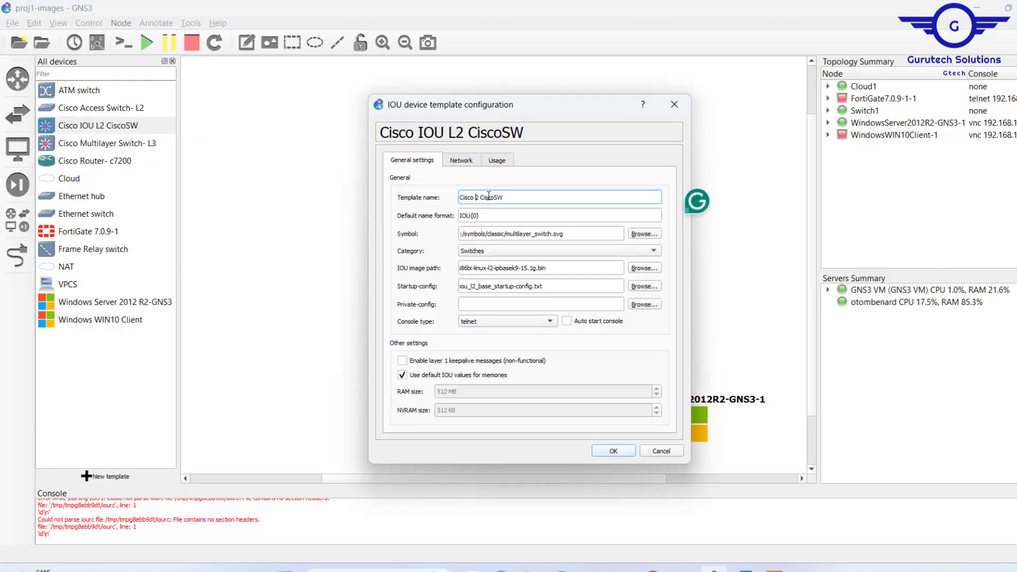
key("BackSpace")
key("BackSpace")
key("BackSpace")
key("BackSpace")
key("BackSpace")
key("BackSpace")
key("BackSpace")
key("BackSpace")
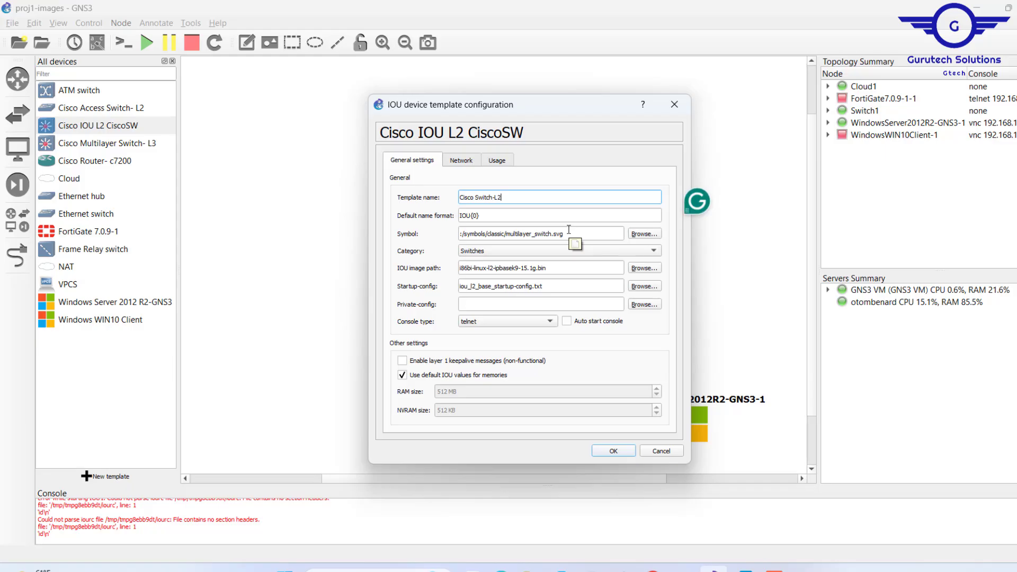
type("-L3")
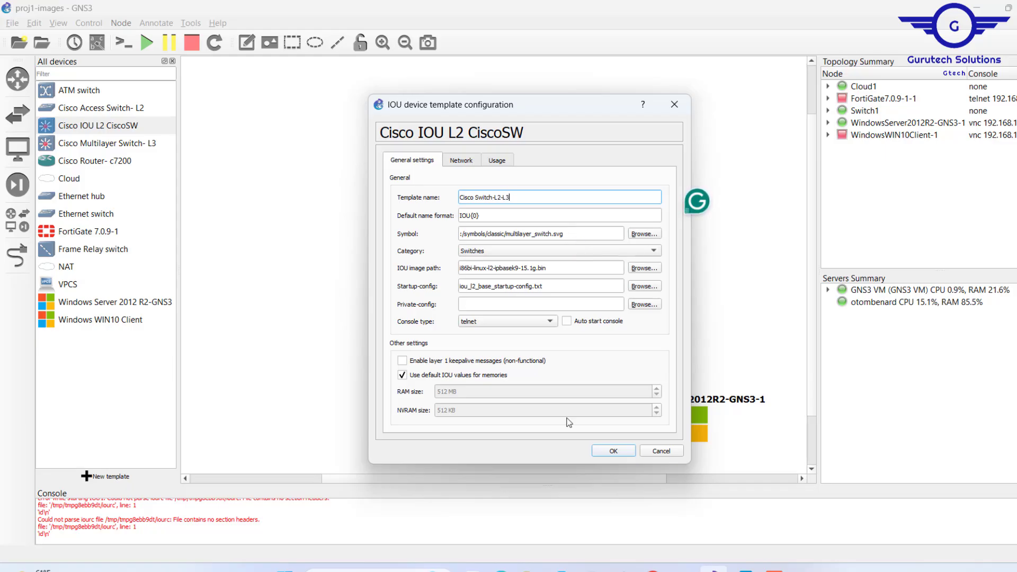
left_click(614, 448)
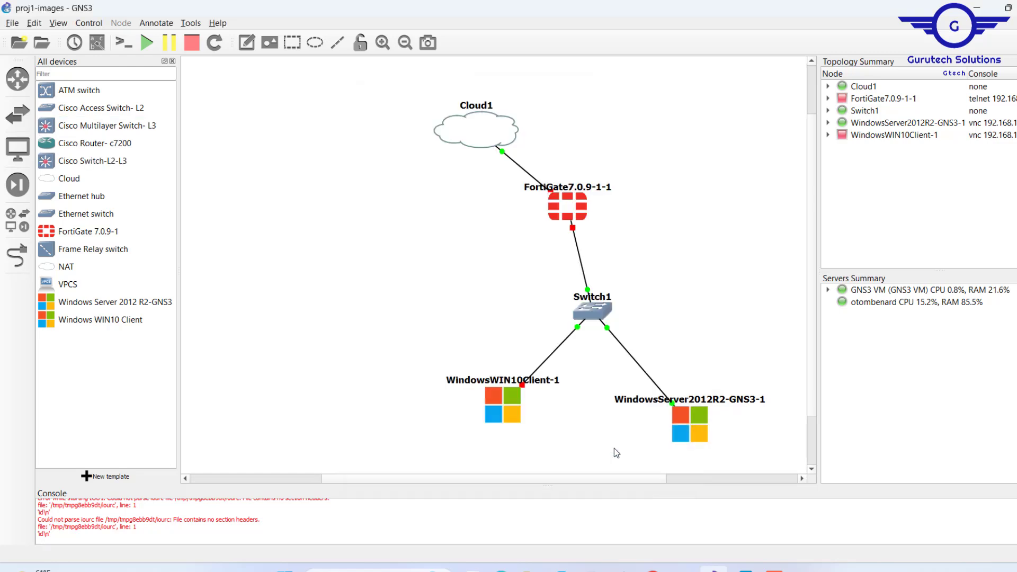
Add a Cisco Switch-L2-L3 node to the empty area west of the FortiGate firewall and try to start it.
left_click(102, 165)
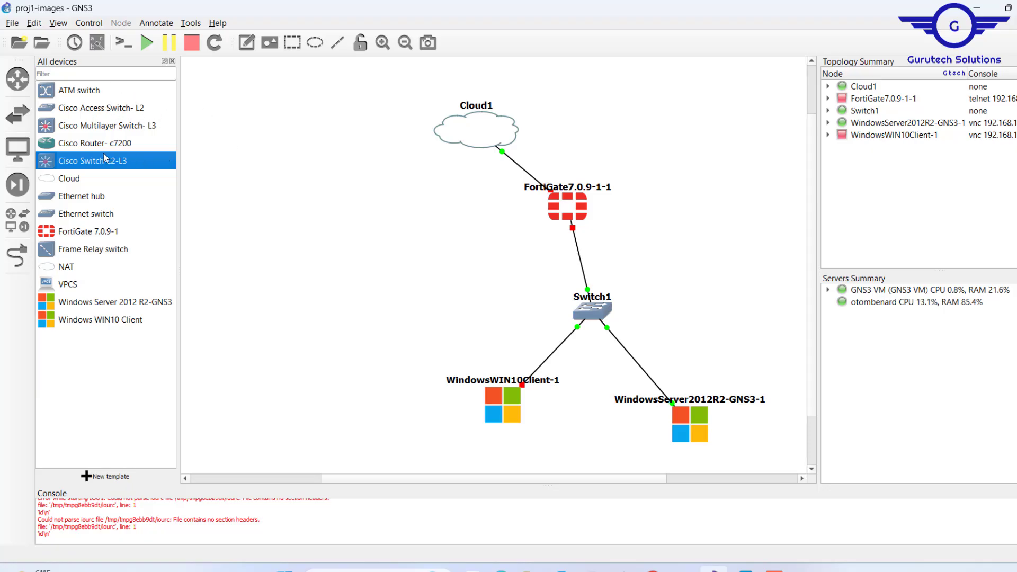
left_click_drag(85, 162, 332, 224)
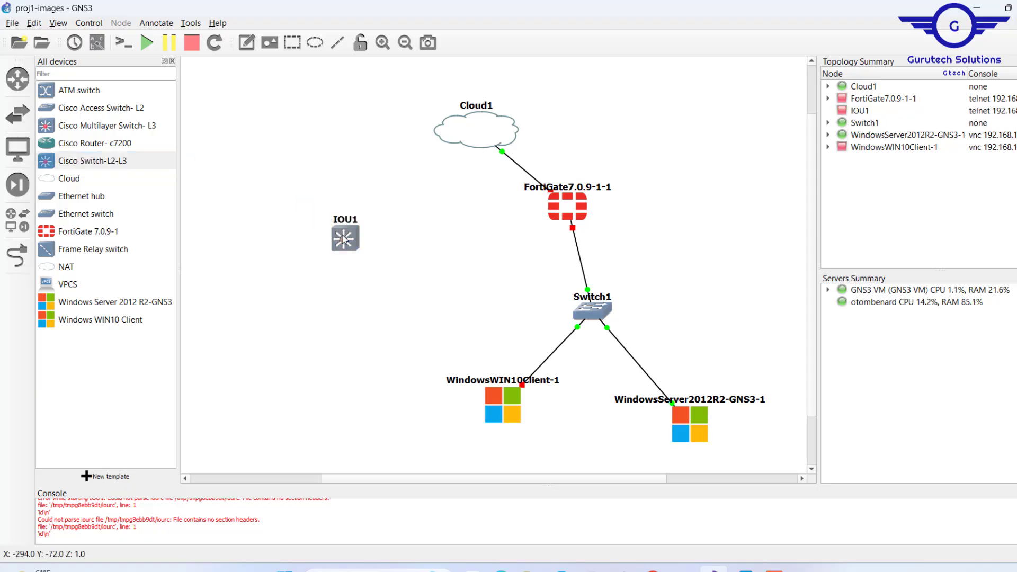
right_click(343, 236)
left_click(370, 273)
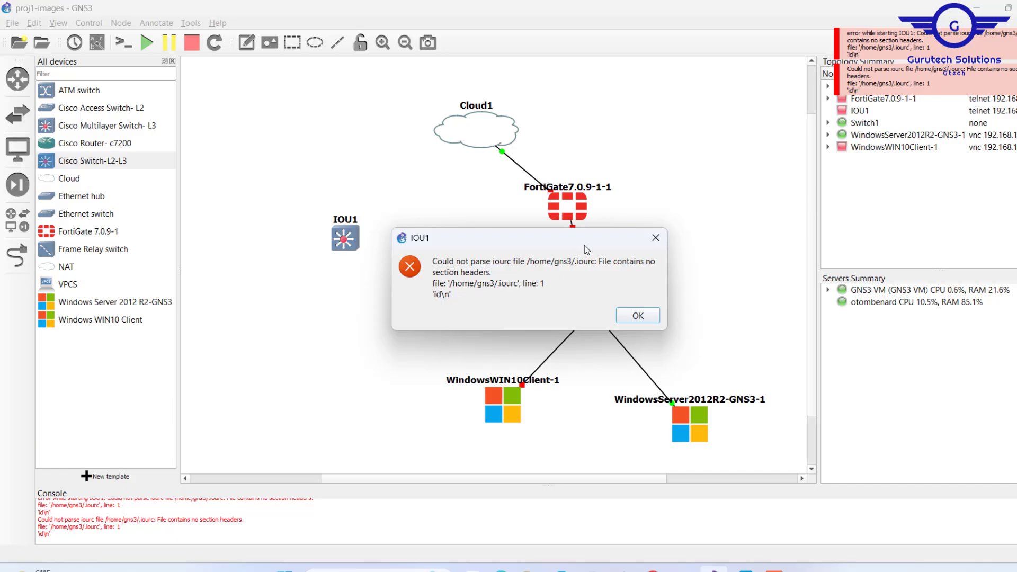
left_click_drag(567, 243, 438, 279)
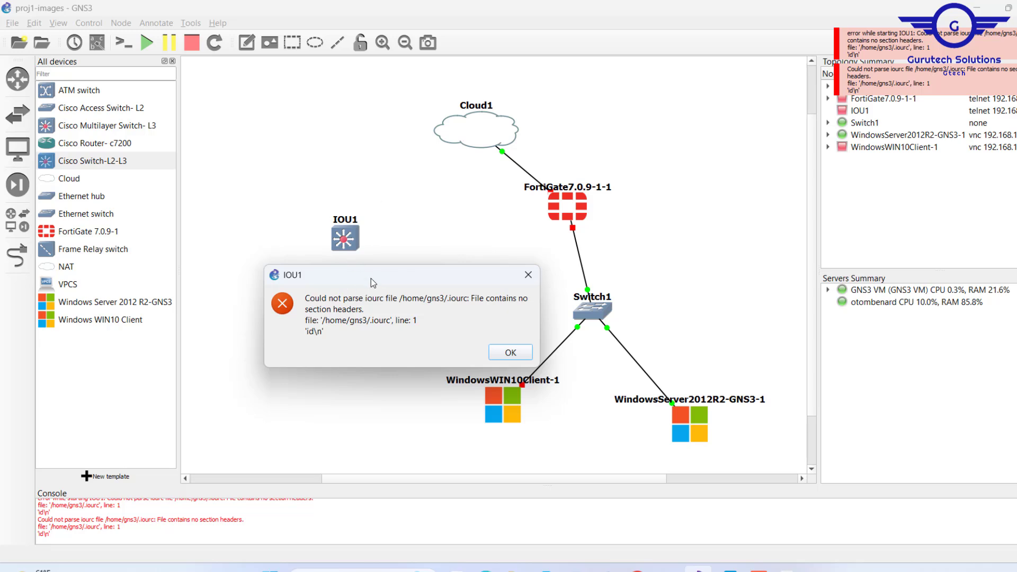
left_click(510, 353)
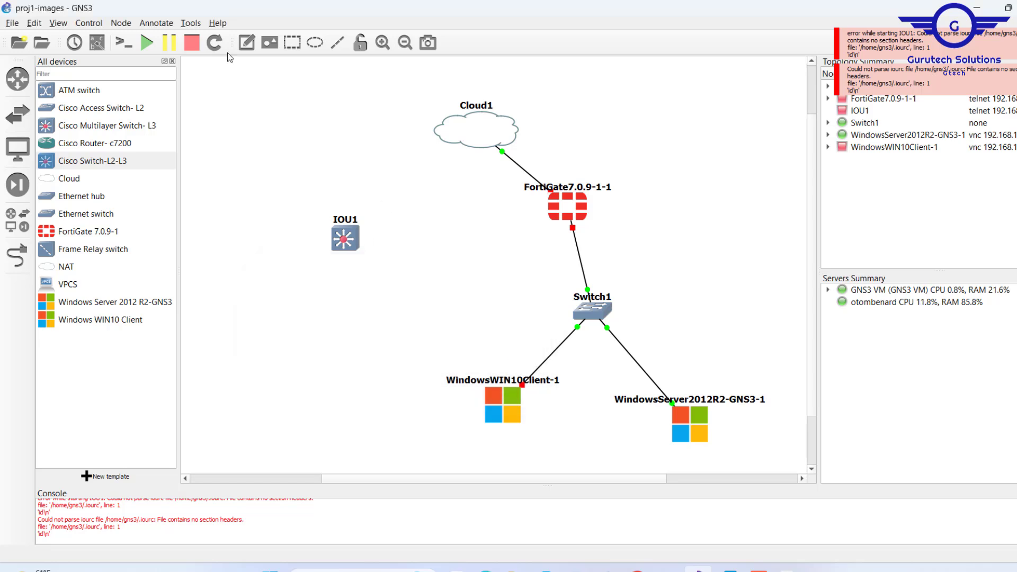
Open the IOS on UNIX preferences containing the IOU licence (iourc file) setting.
left_click(35, 24)
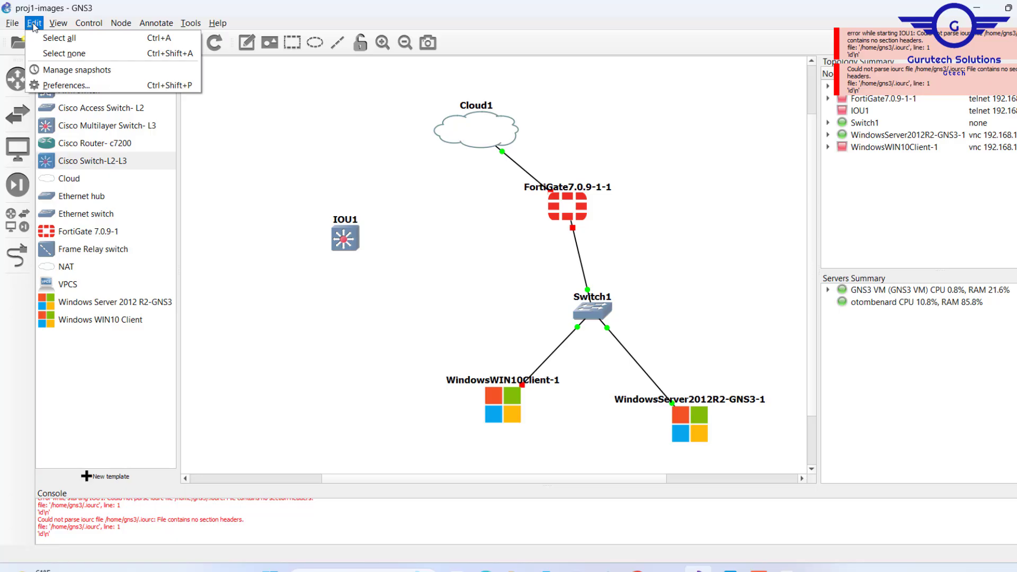
left_click(86, 84)
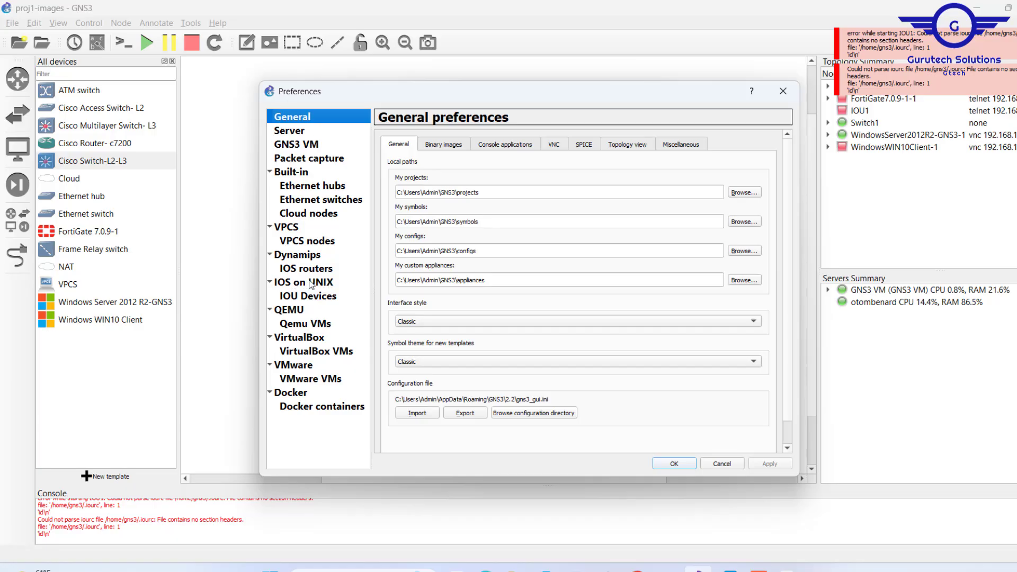
left_click(301, 301)
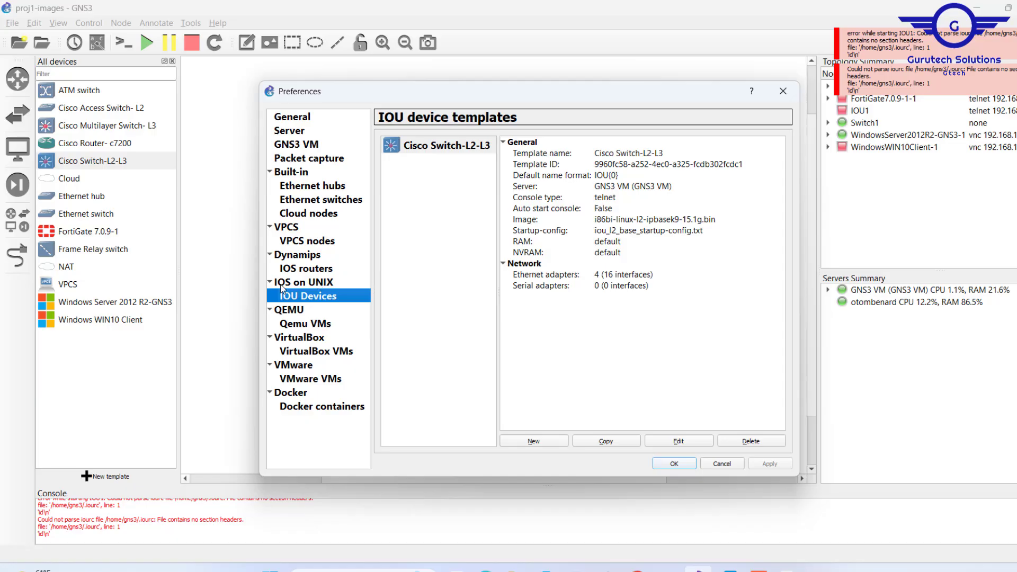
left_click(319, 285)
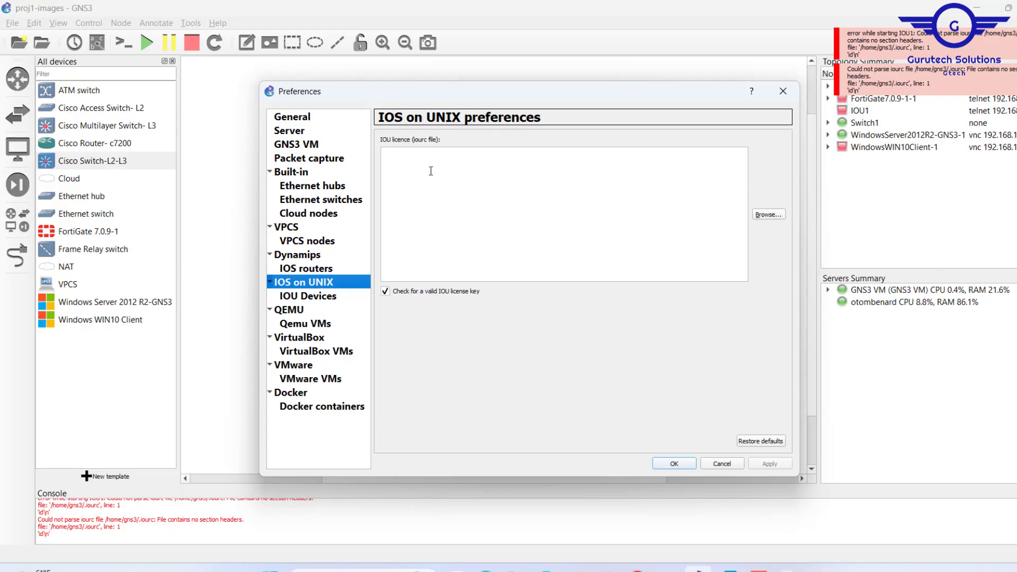
left_click(393, 139)
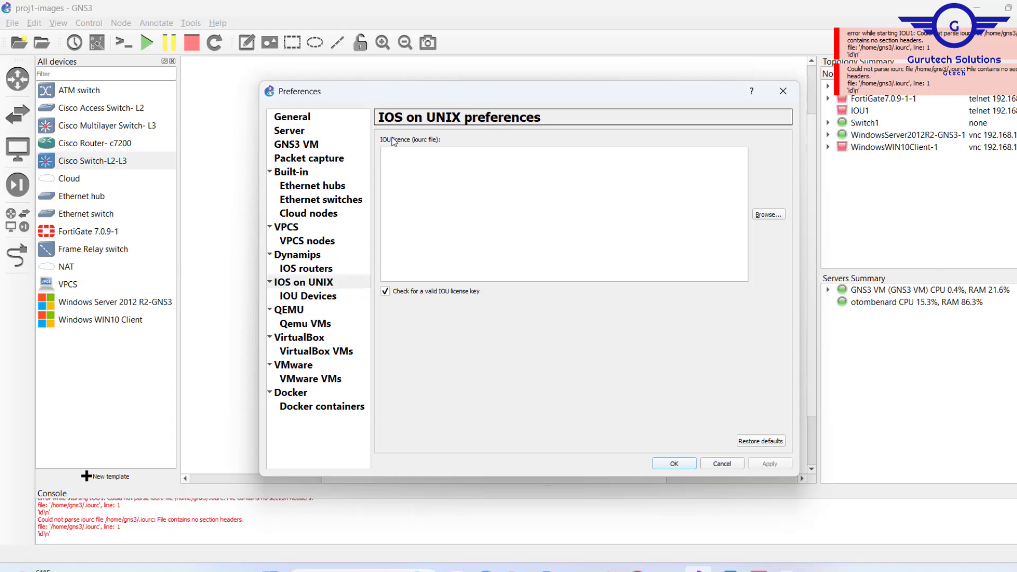
left_click(317, 284)
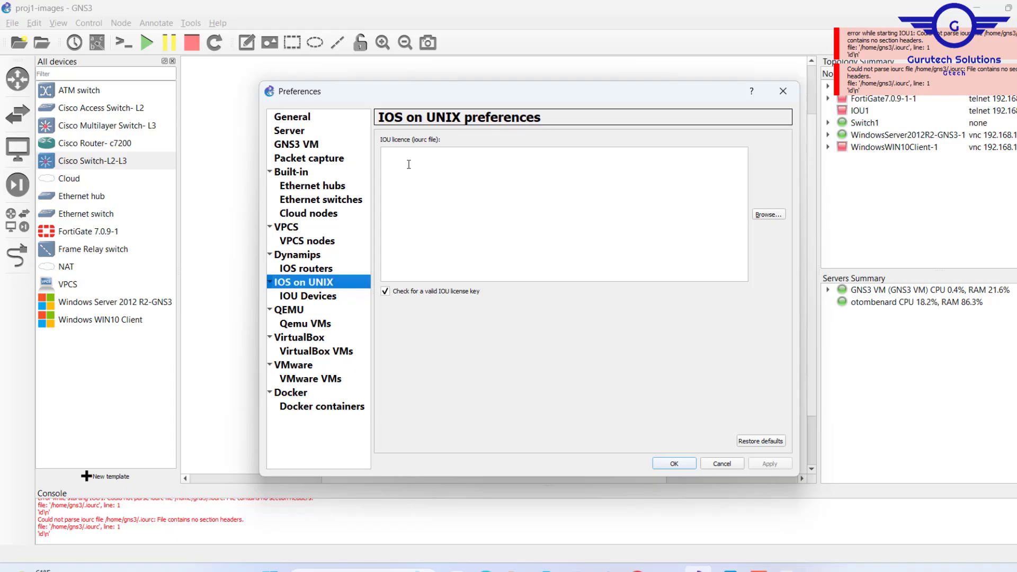
Load iourc.txt from the Cisco MLSW folder as the IOU licence and save the preferences.
left_click(761, 217)
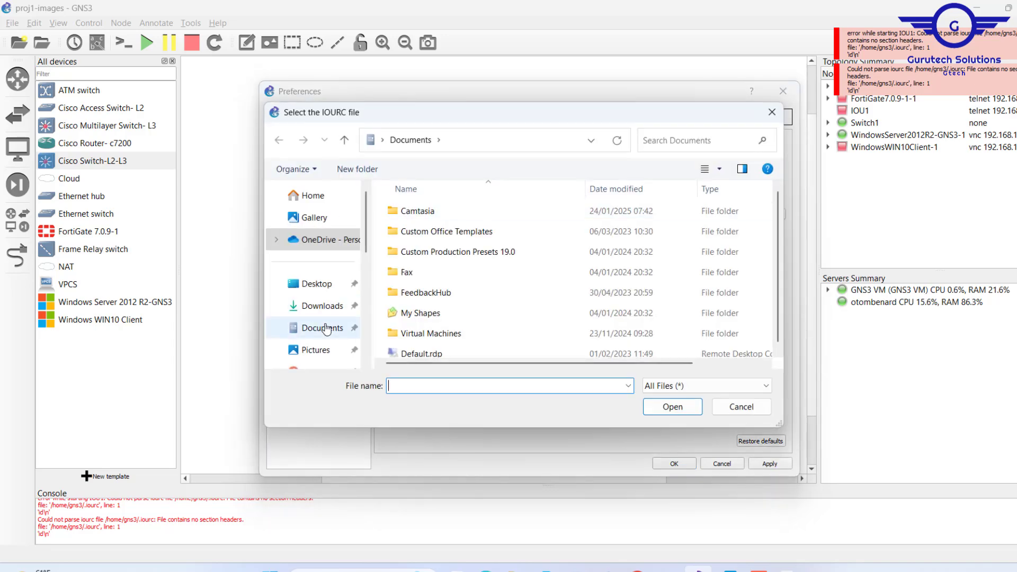
scroll(325, 328, "down", 5)
left_click(322, 260)
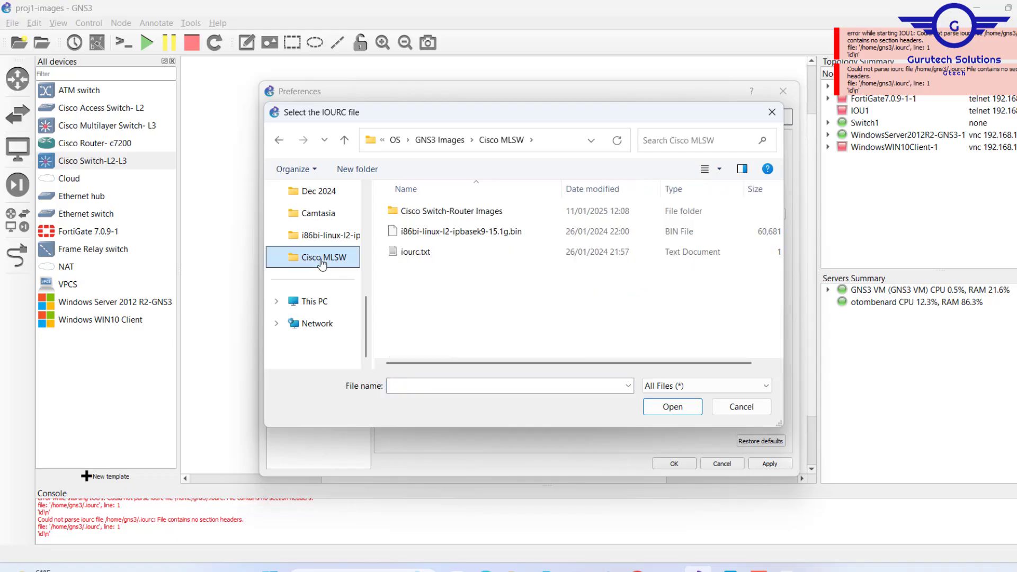
left_click(421, 252)
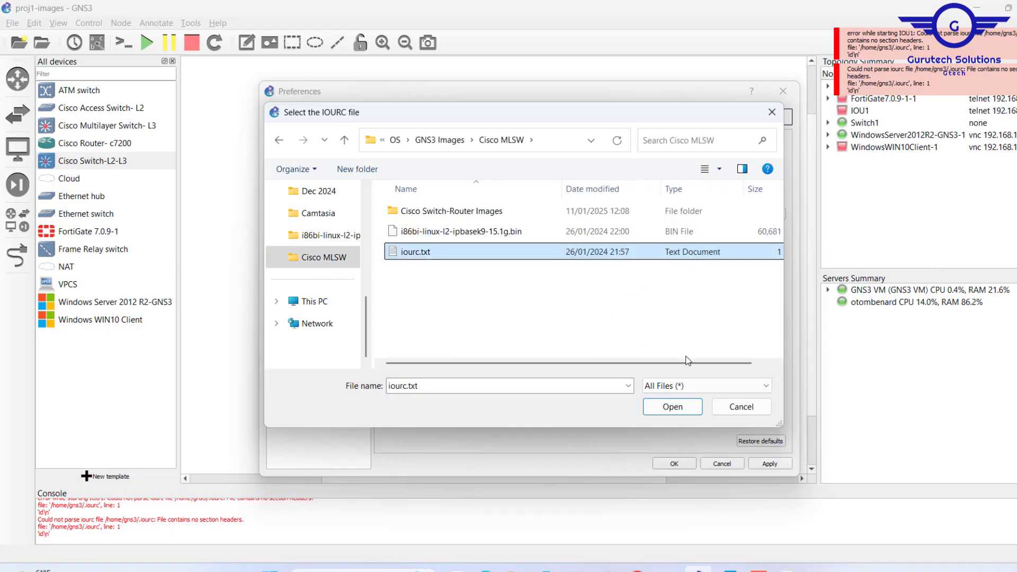
left_click(681, 409)
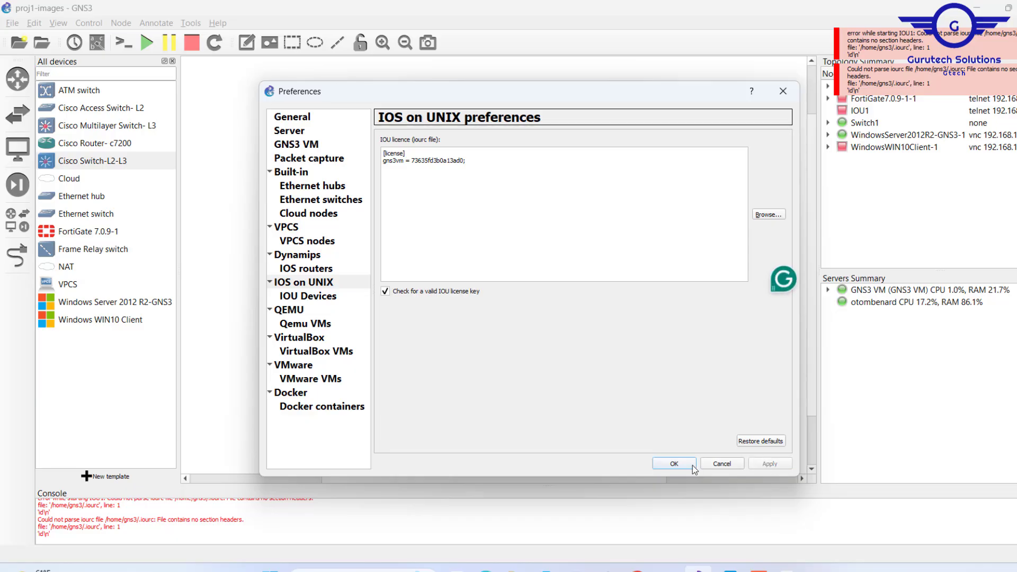
left_click(674, 464)
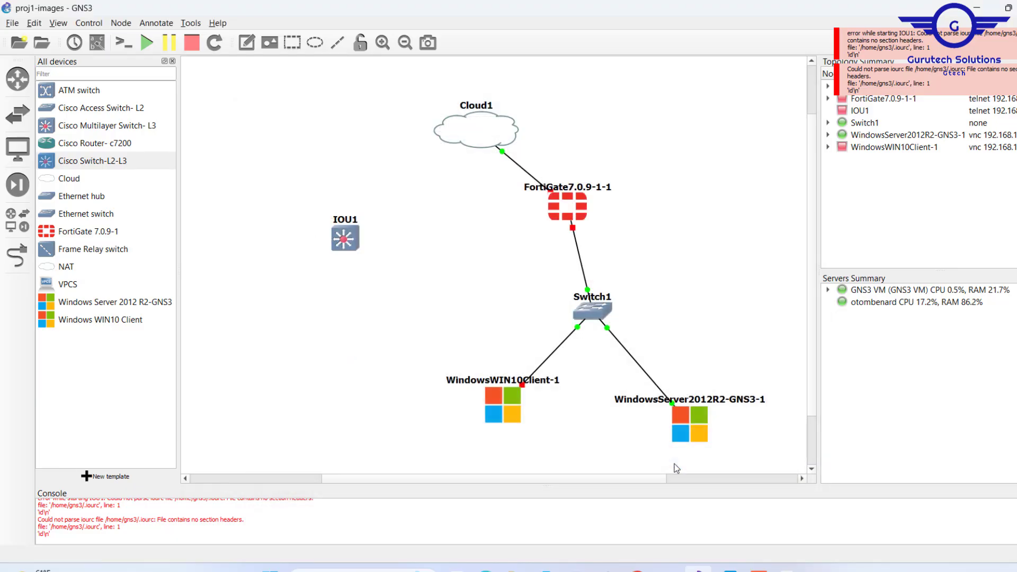
Start the IOU1 node and open its console, placing the console window near the middle of the workspace.
right_click(339, 234)
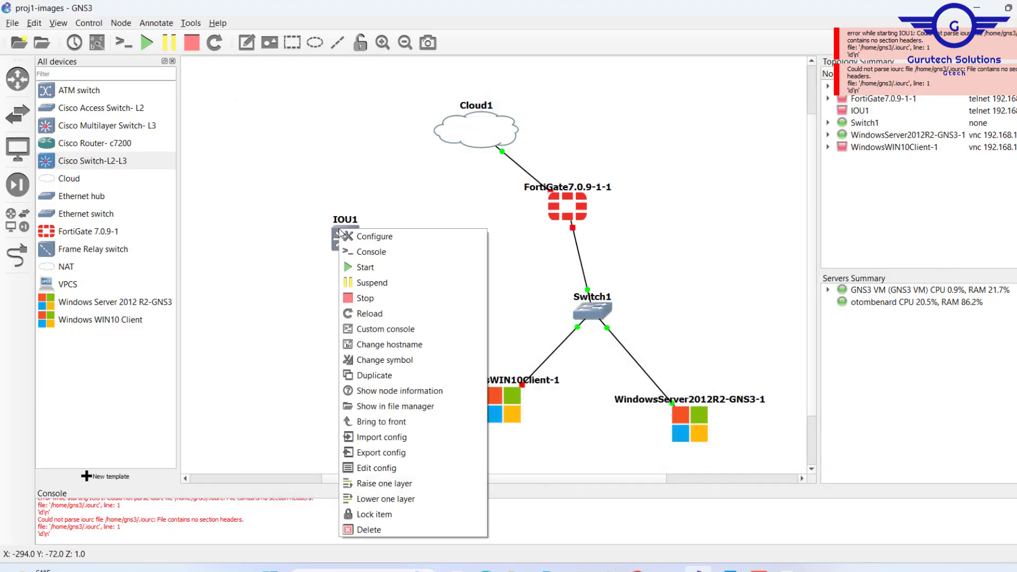
left_click(369, 271)
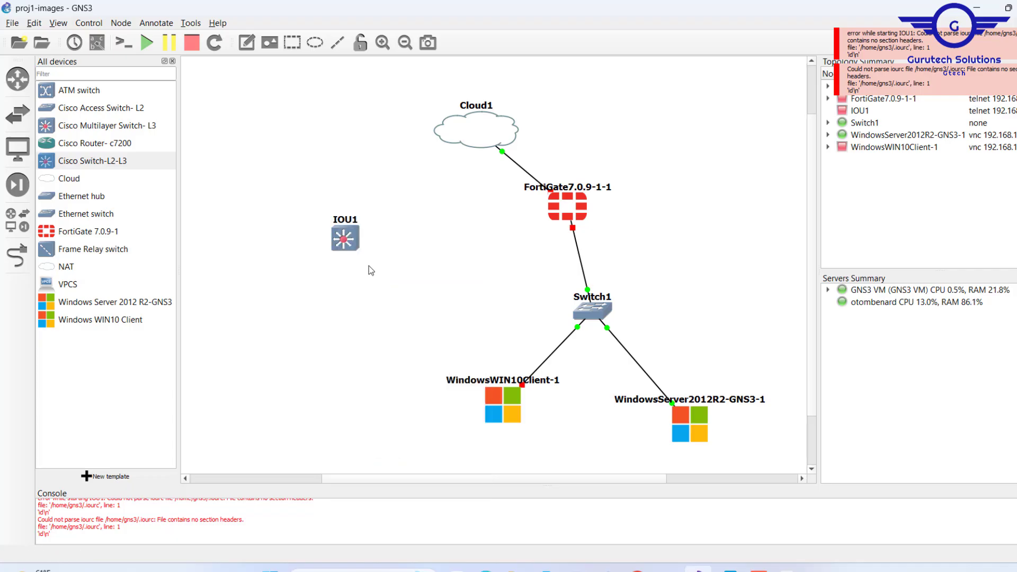
double_click(345, 245)
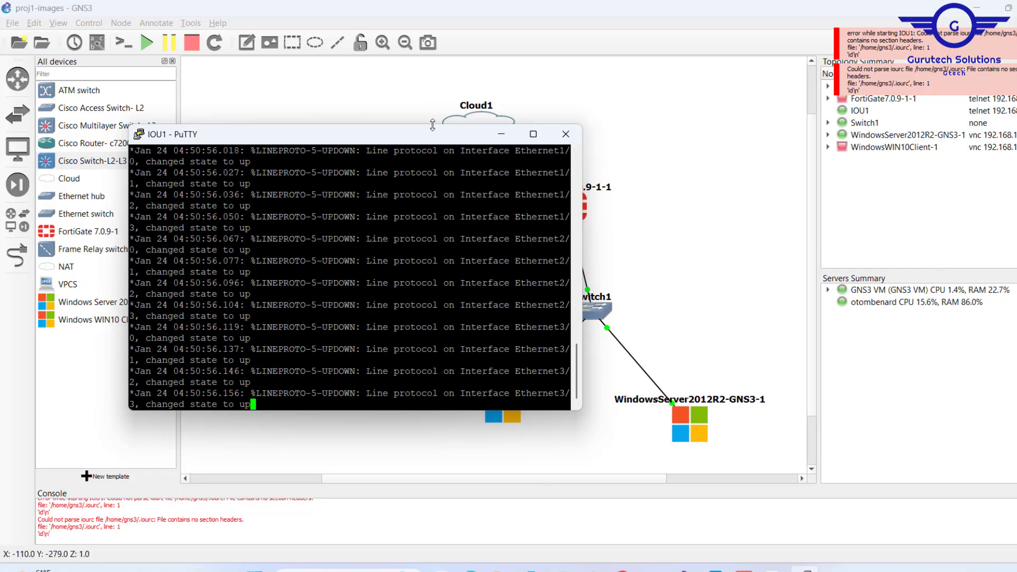
left_click_drag(367, 137, 515, 105)
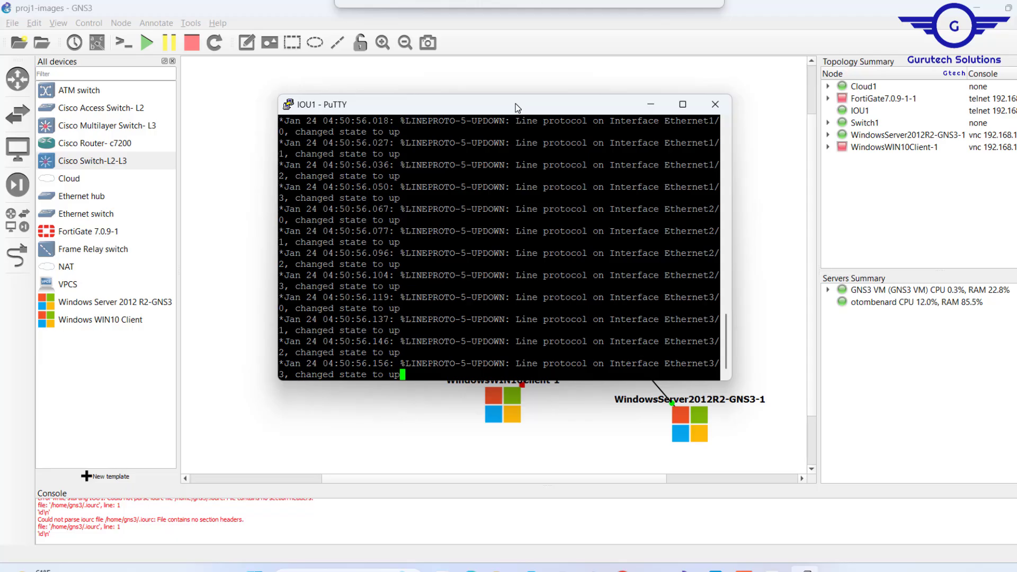
Enter global configuration mode on IOU1 with conf t and open interface eth 0/0 for configuration.
key("Return")
key("Return")
key("Return")
type("conf t")
Run switchport on the interface, then return to global configuration and enable ip routing.
key("Return")
key("Return")
key("Return")
key("Return")
key("Return")
type("int eth 0/0")
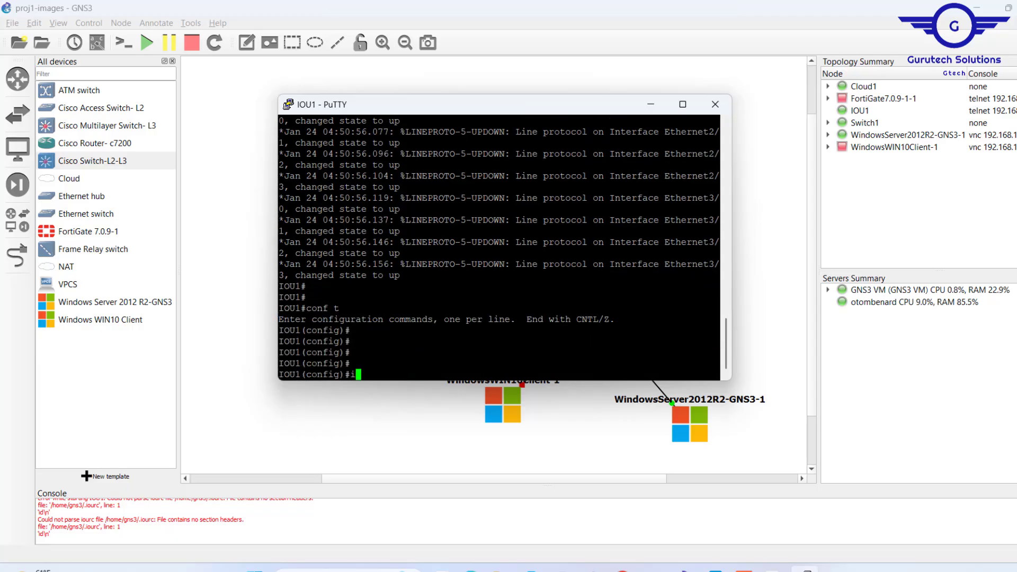
key("Return")
key("Return")
key("Return")
key("Return")
key("Return")
key("Return")
type("switchport mode access")
key("Return")
key("Return")
key("Return")
key("Return")
key("Return")
type("switchport ")
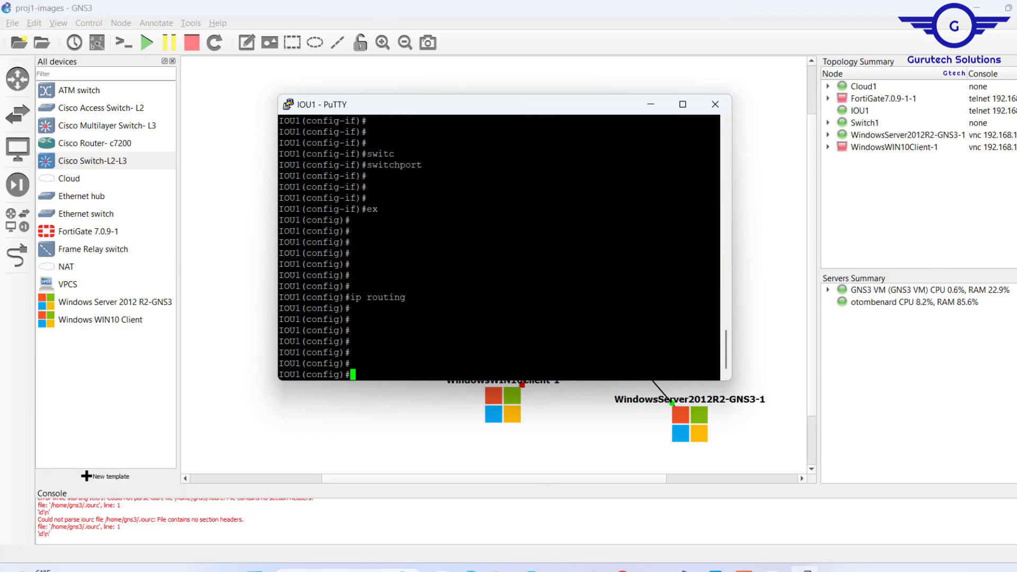
type("router osp")
Enter OSPF router configuration on IOU1 with router ospf 10.
key("Return")
type("router ospf 10")
key("Return")
key("Return")
key("Return")
key("Return")
key("Return")
key("Return")
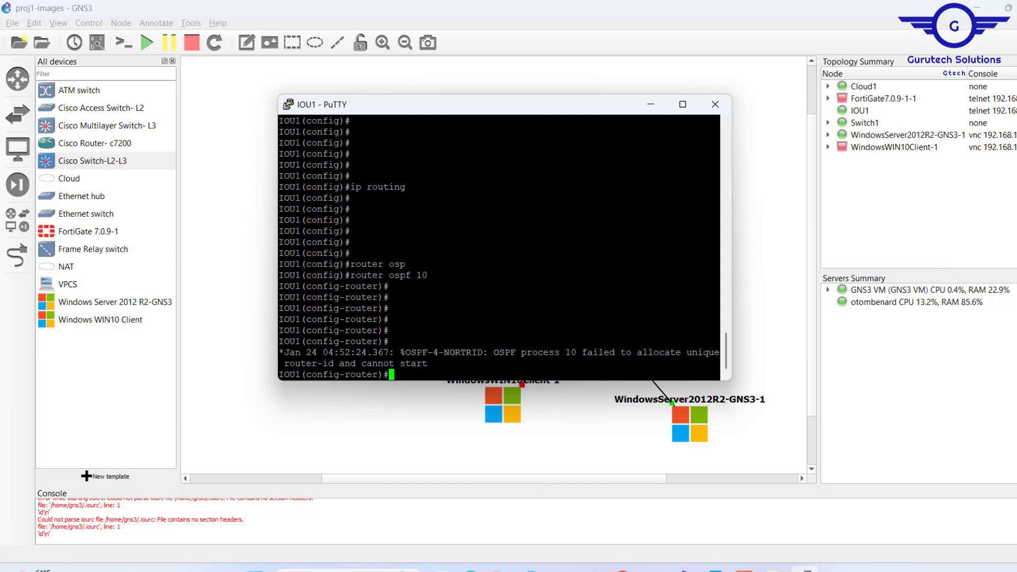
Review the commands entered in the IOU1 console and close the console session.
left_click_drag(351, 274, 461, 276)
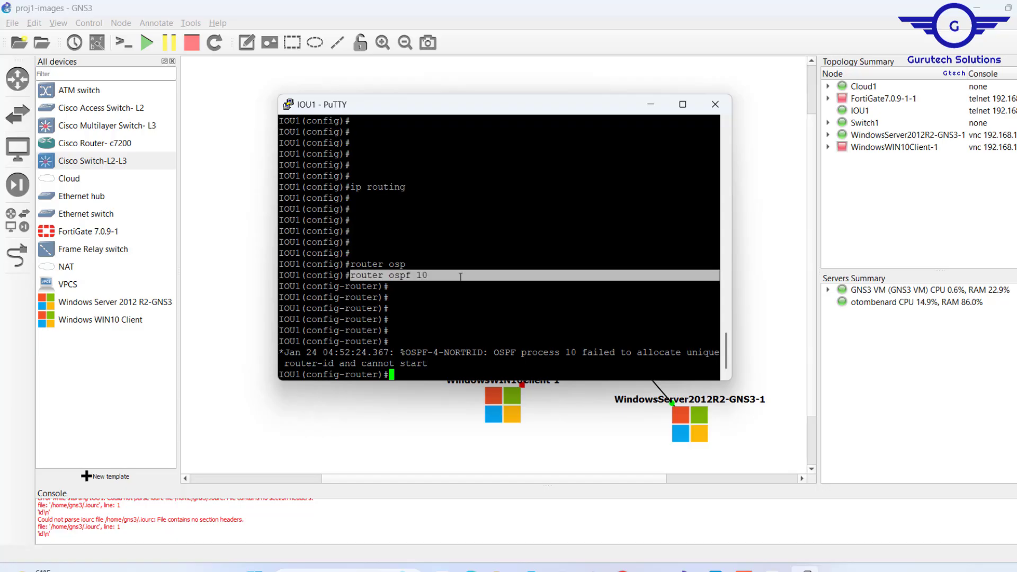
scroll(461, 276, "up", 13)
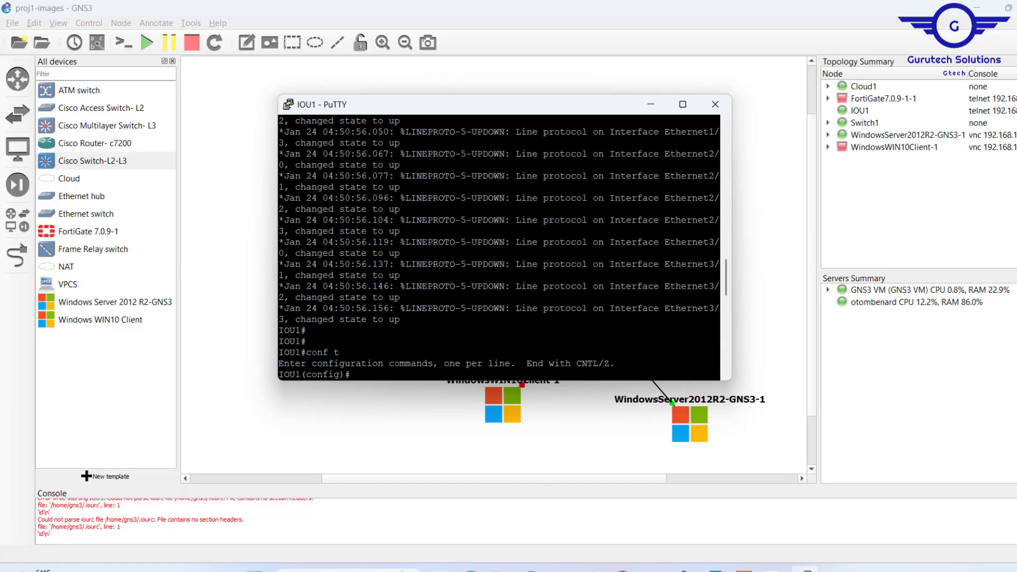
scroll(461, 276, "down", 13)
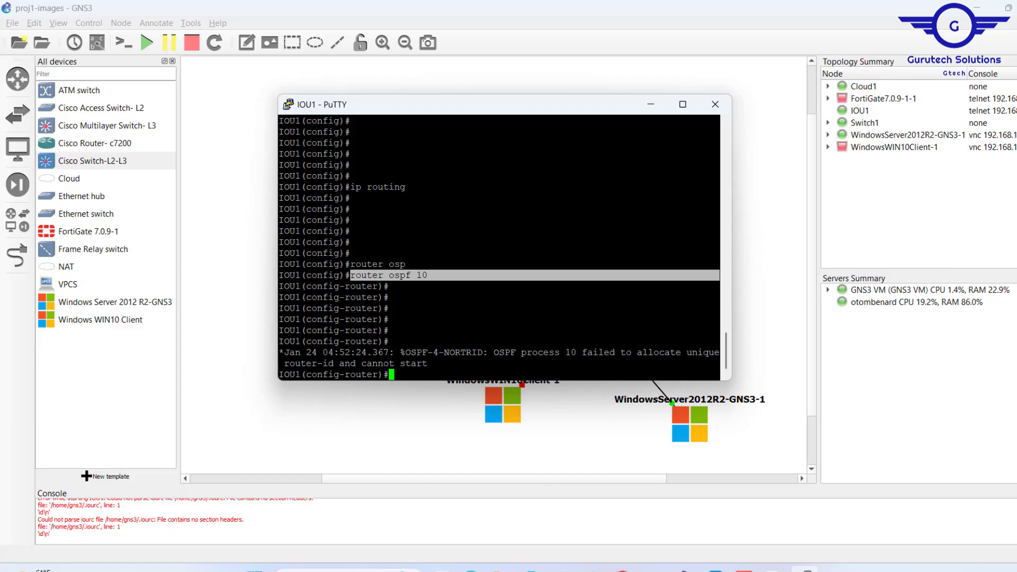
left_click(713, 108)
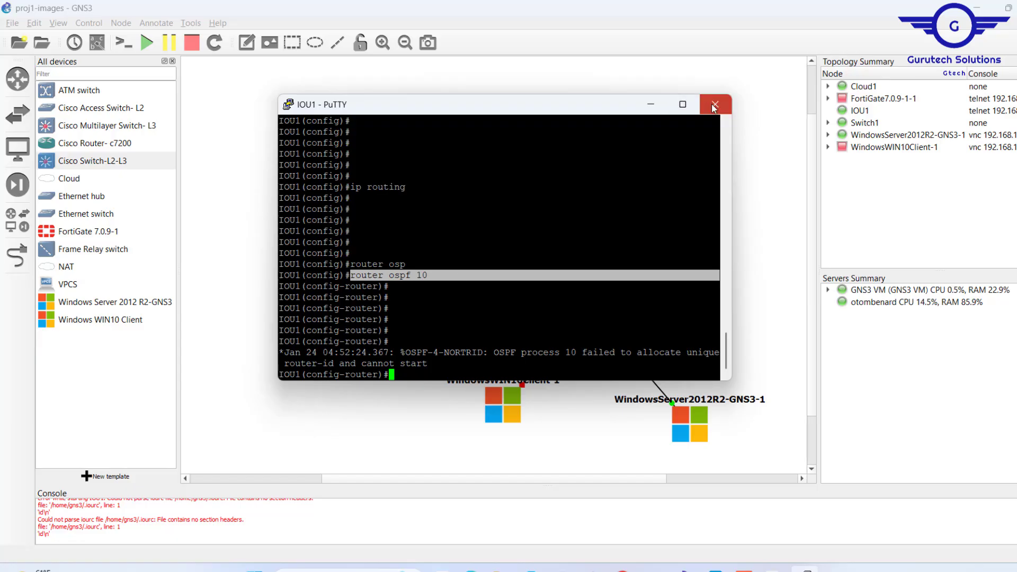
left_click(541, 339)
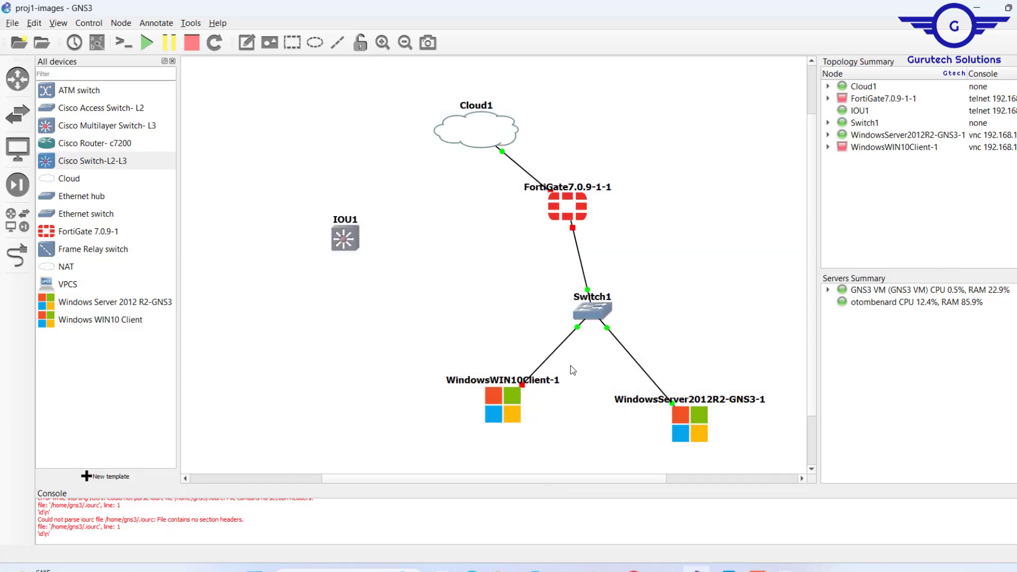